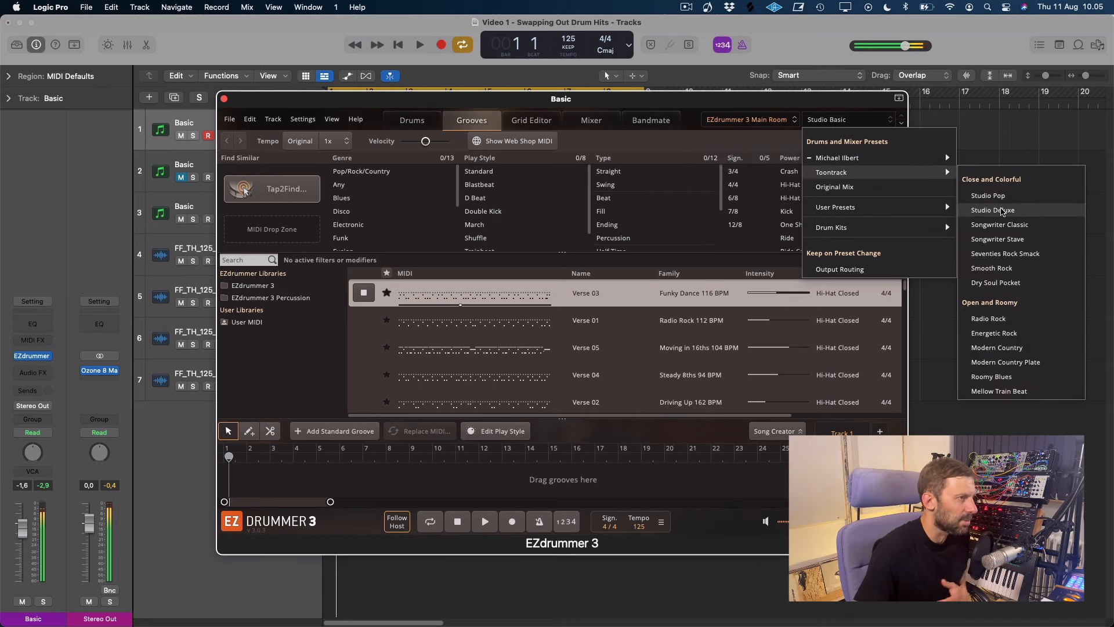
Try the Toontrack preset Studio Deluxe on the playing groove and replace it with the Seventies Rock Smack preset
click(993, 210)
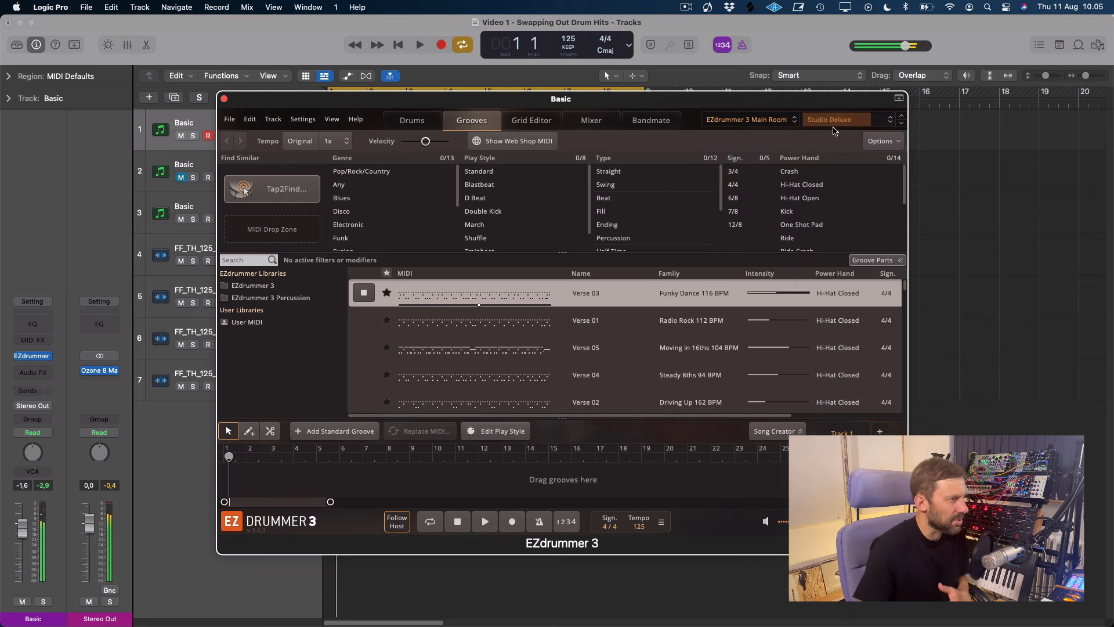
click(828, 122)
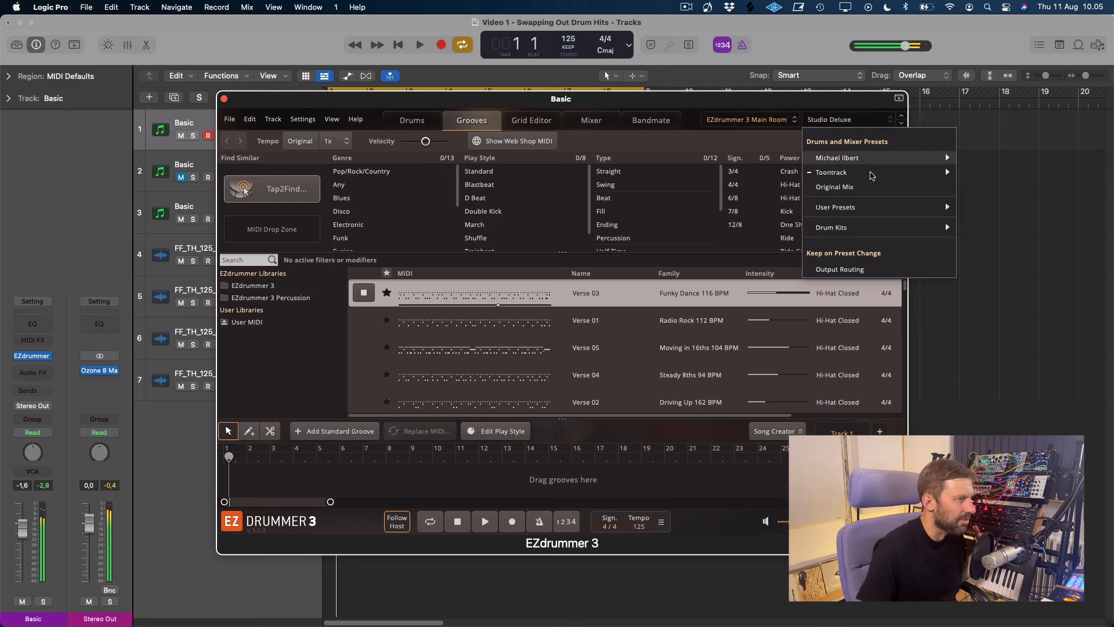
mouse_move(870, 172)
click(985, 254)
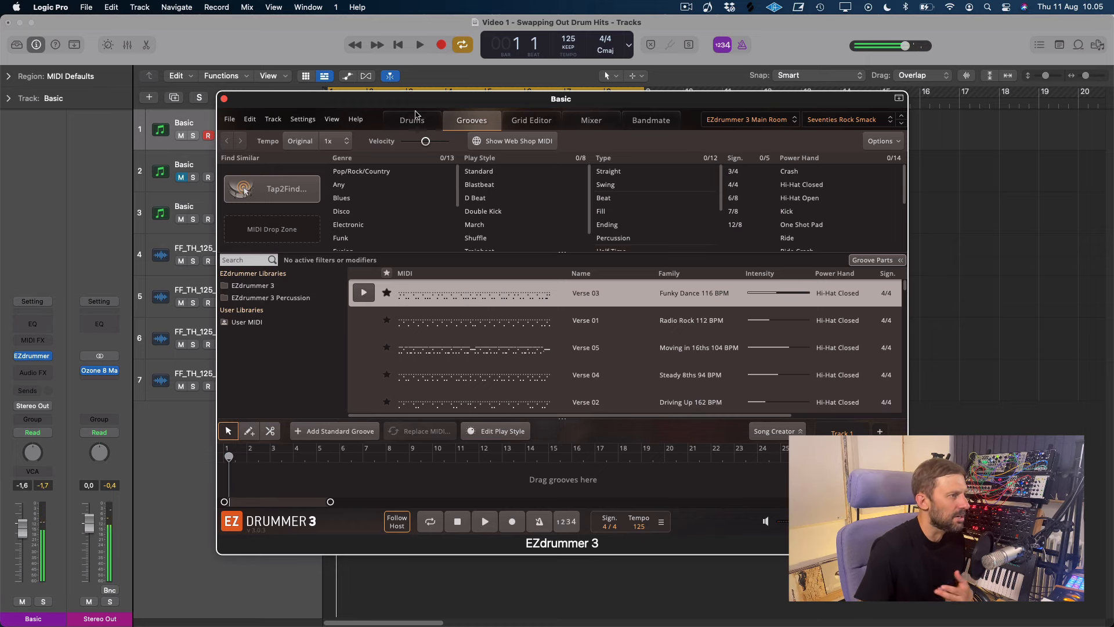
Replace the kick's sound with BOS_CFP_Drum_Kick_One_Shot_Prank.wav from the Future Drums folder in Finder, and audition the kick
click(412, 122)
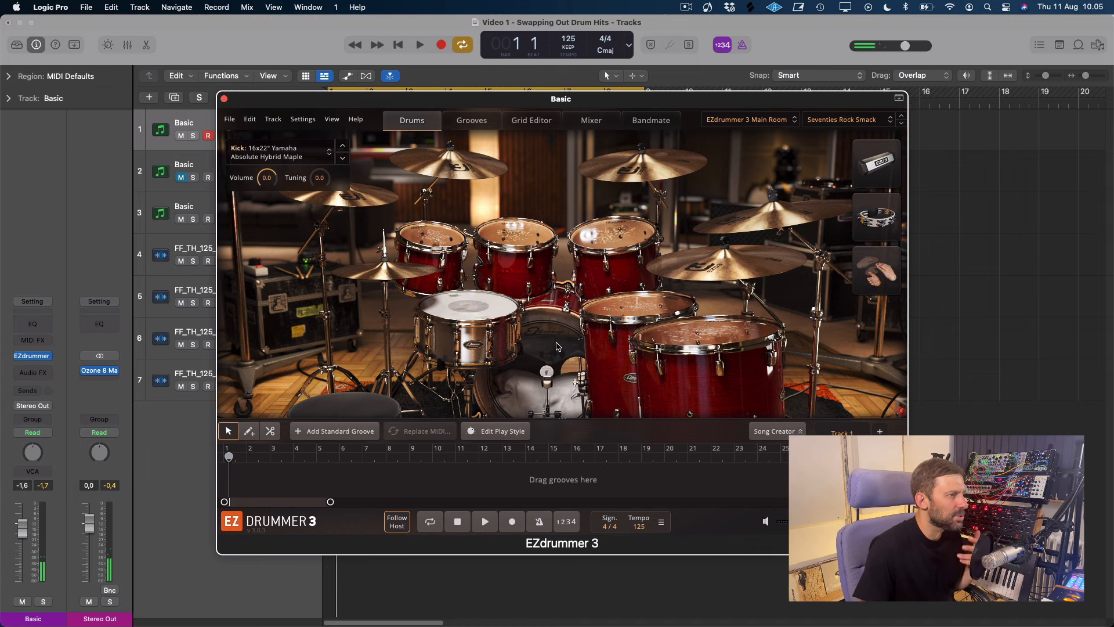
click(278, 161)
key(super+Tab)
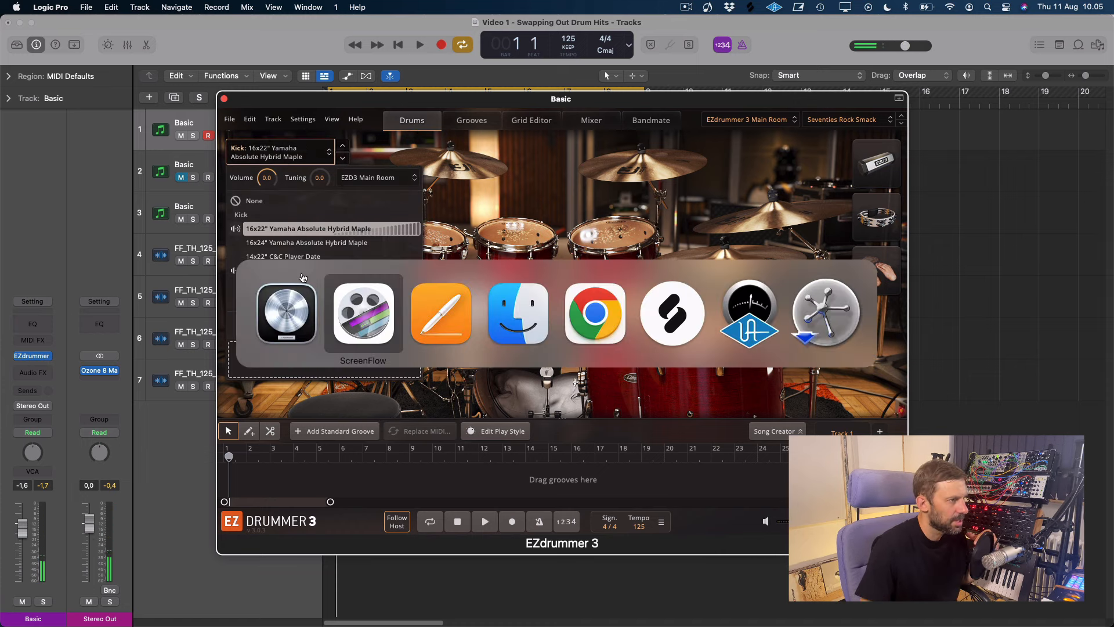
key(super+Tab)
key(super+Tab)
scroll(909, 181, down, 10)
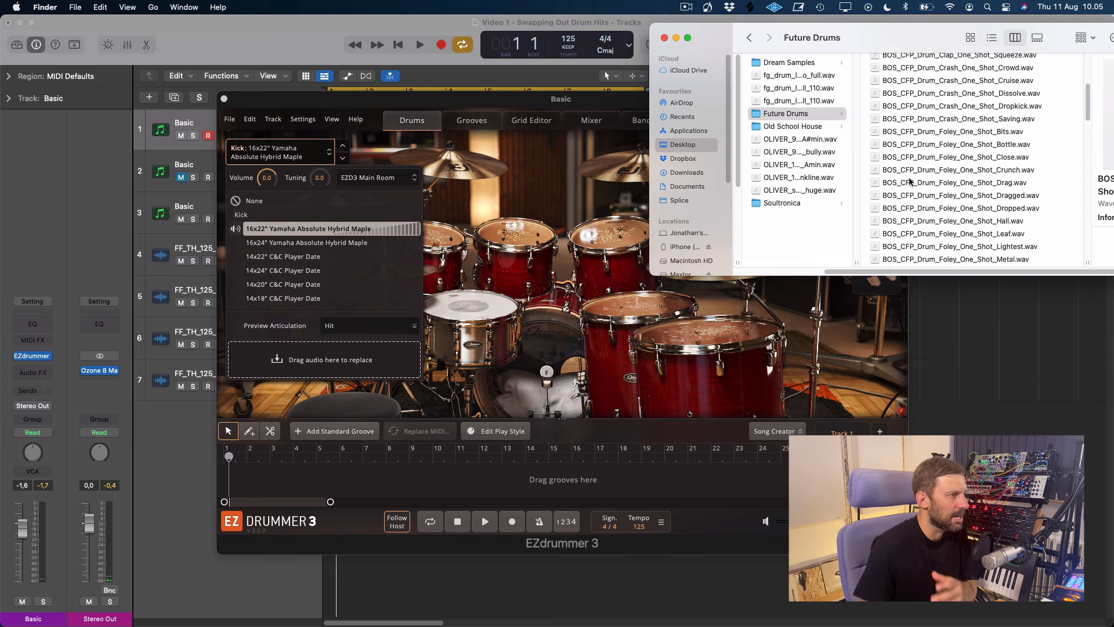
scroll(928, 166, up, 8)
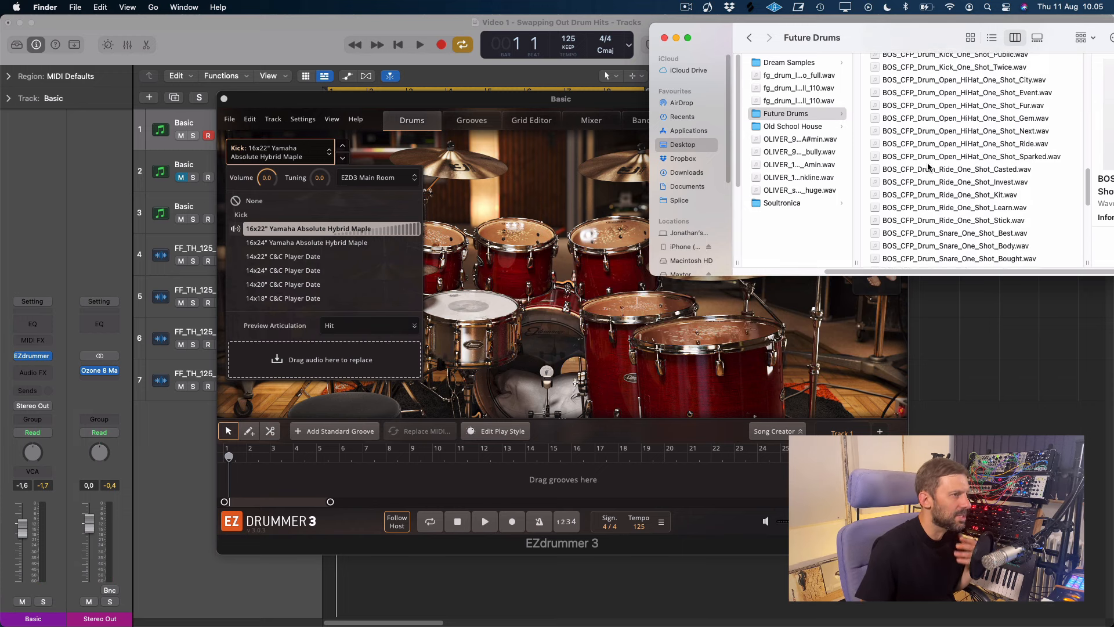
click(925, 152)
key(space)
key(space)
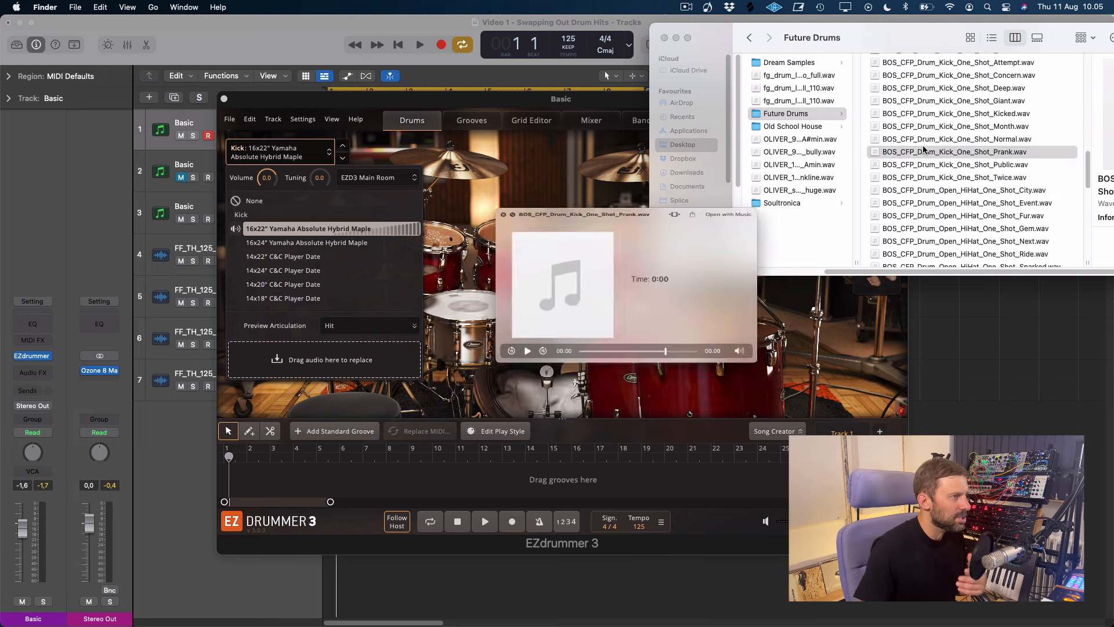
drag(924, 151, 272, 356)
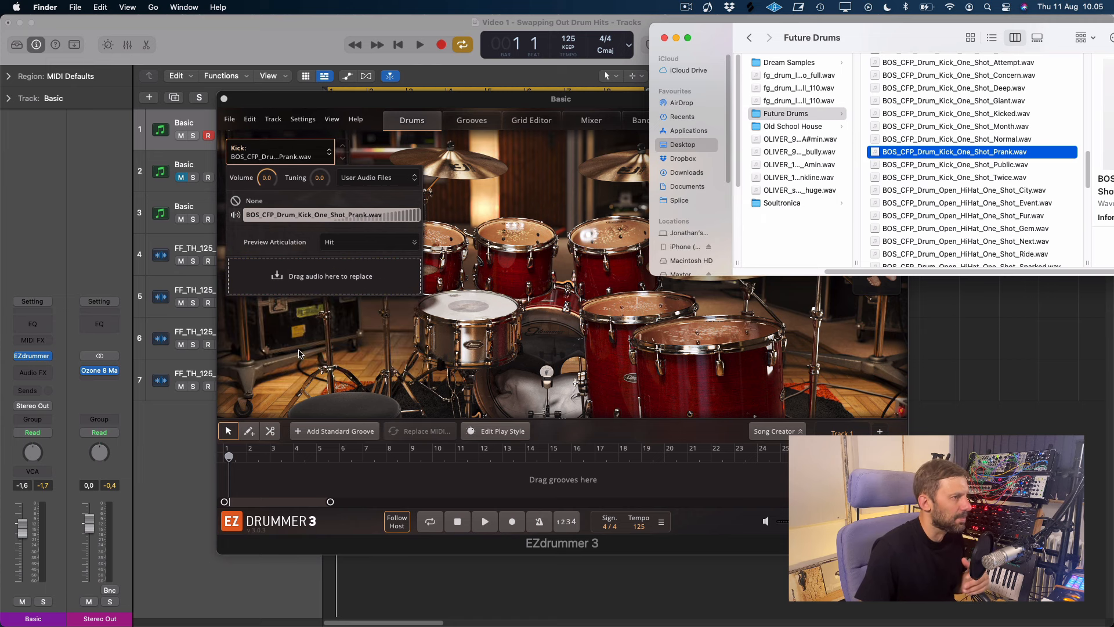
click(545, 376)
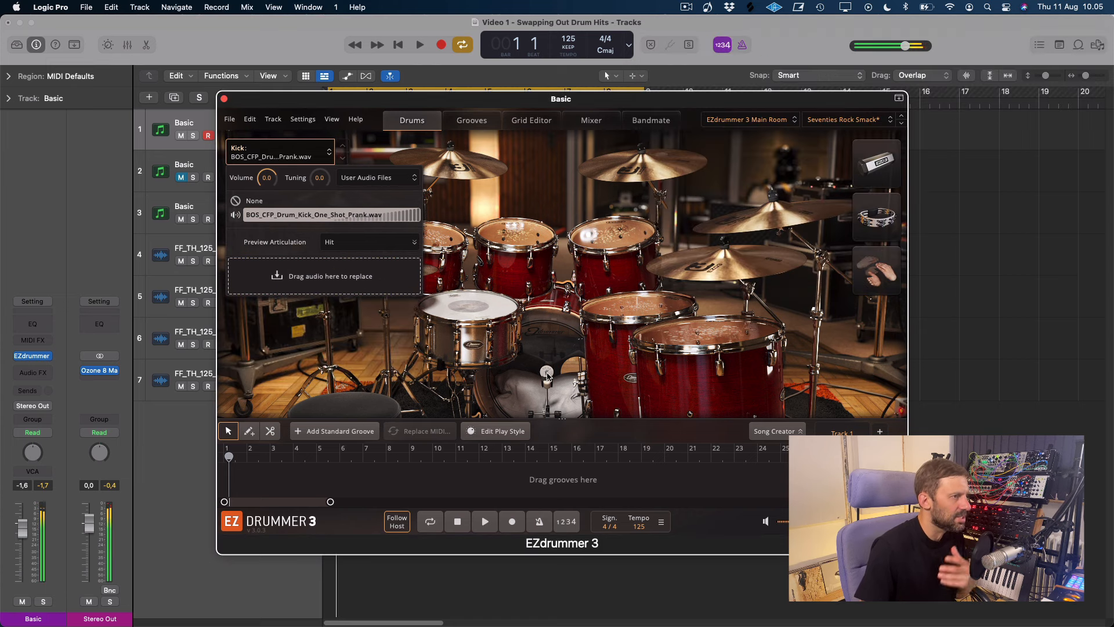
Replace the snare's sound with BOS_CFP_Drum_Snare_One_Shot_Fight.wav from the Future Drums folder in Finder
key(super+Tab)
scroll(925, 190, down, 5)
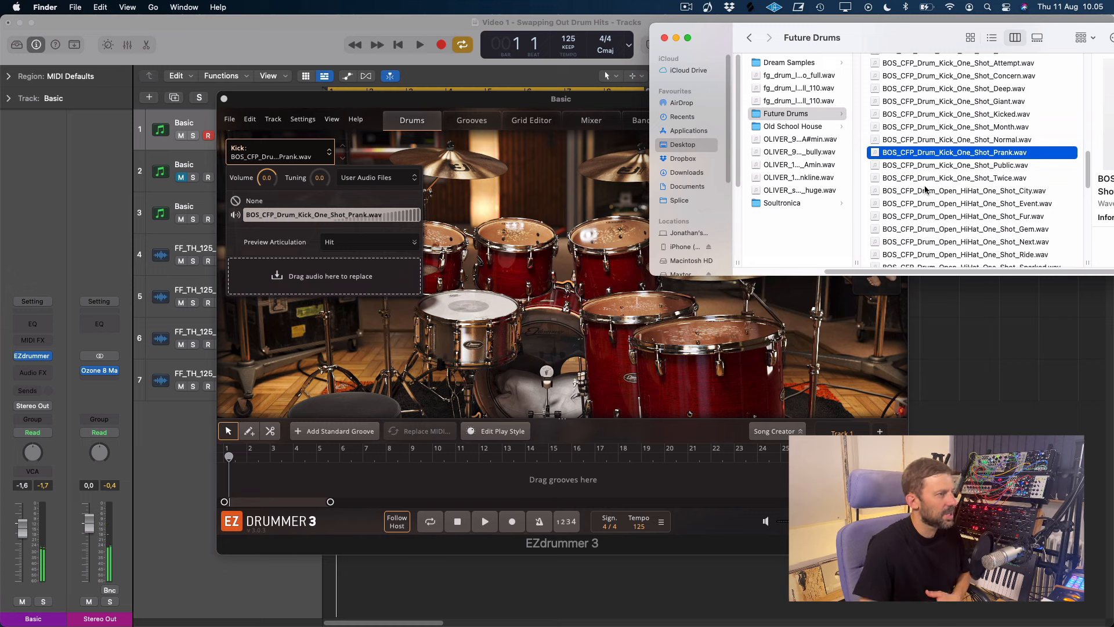
scroll(925, 191, down, 3)
click(925, 187)
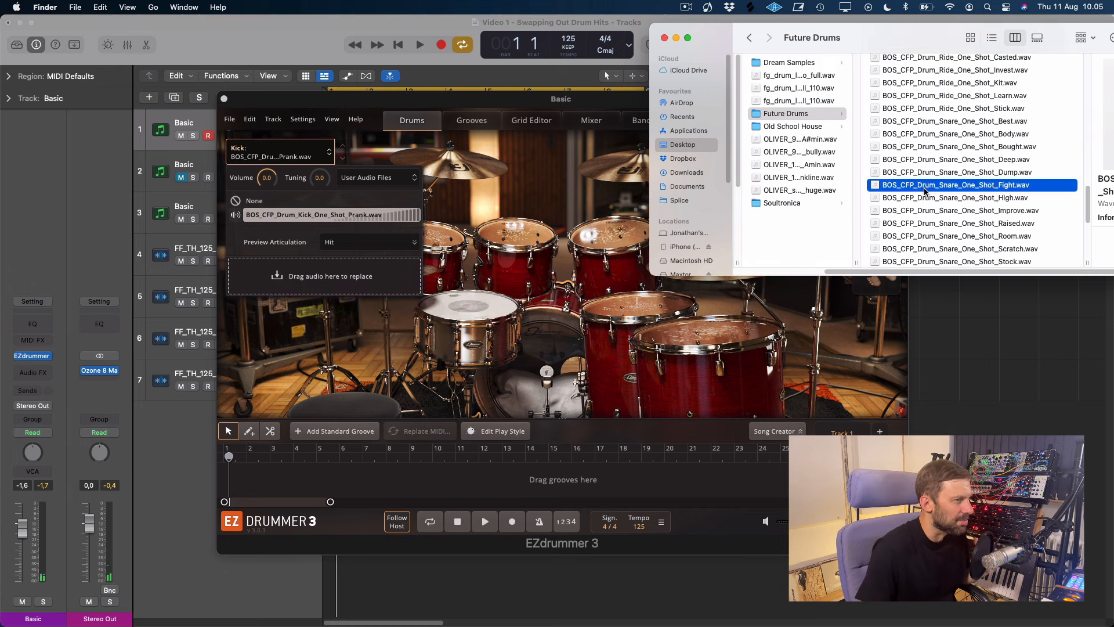
key(space)
key(space)
drag(925, 187, 459, 336)
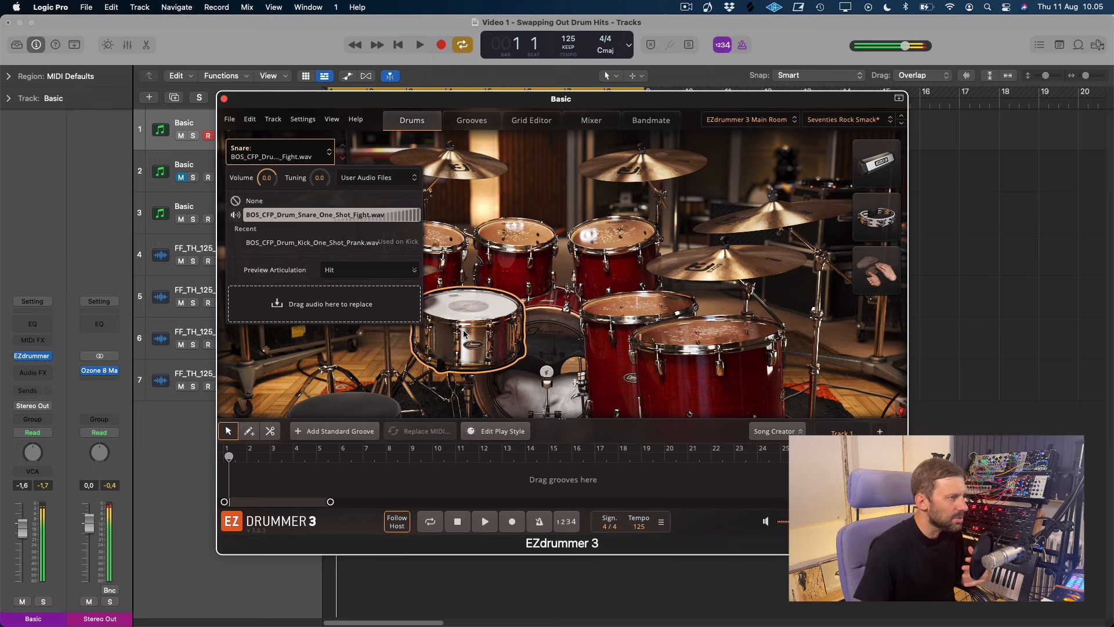
Select the kick drum in the kit and adjust its tuning
click(549, 382)
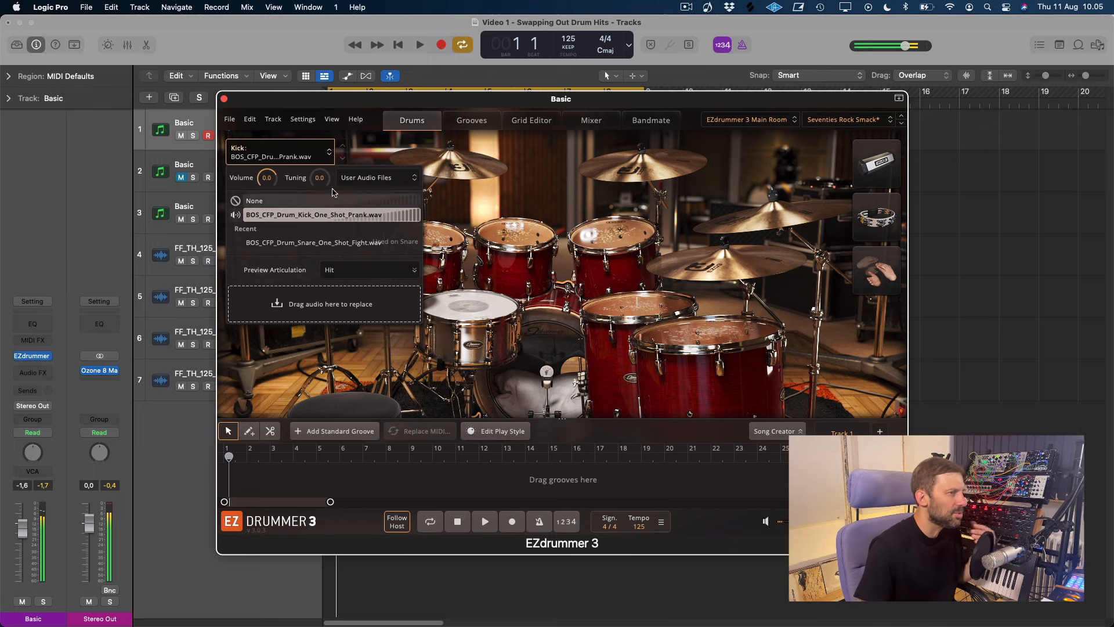
drag(320, 160, 320, 155)
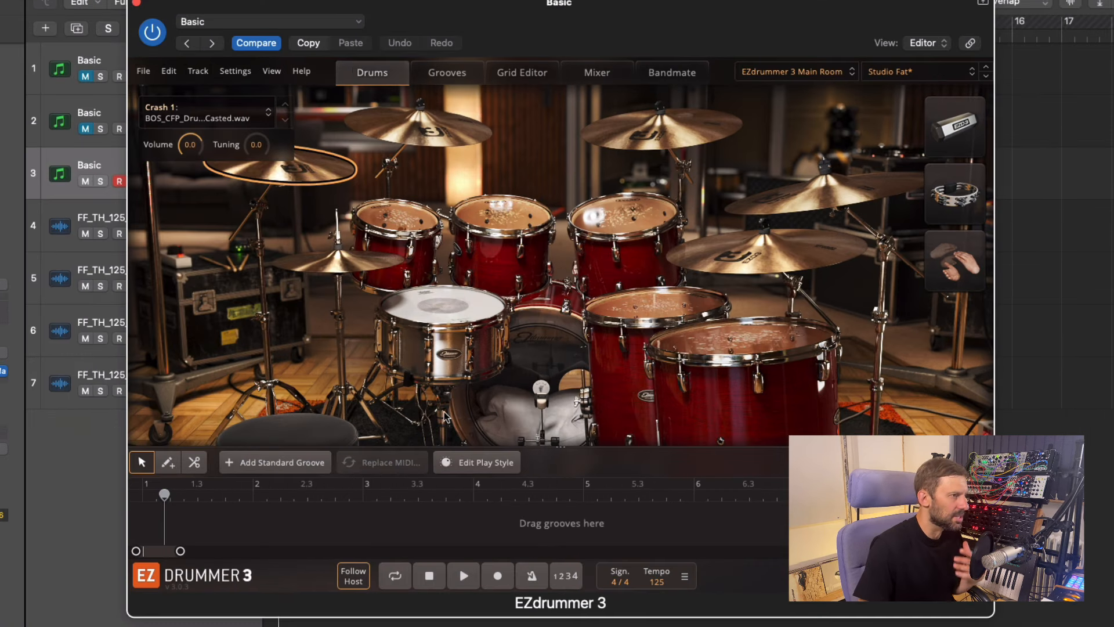
Audition the kick, snare and hi-hat of the Studio Fat kit with its user samples
click(533, 366)
click(459, 348)
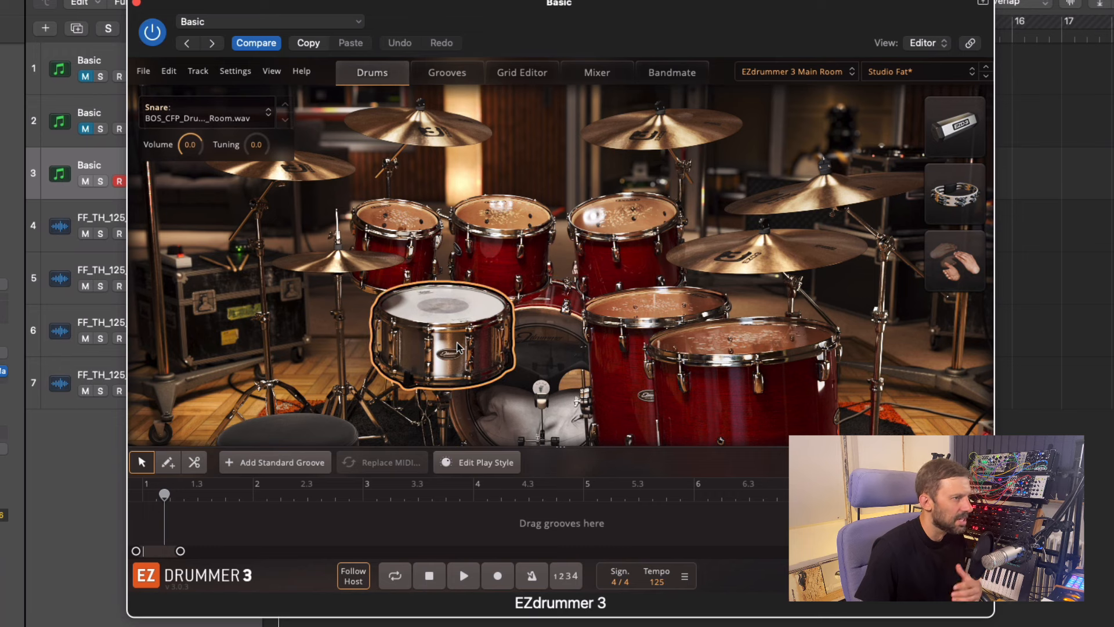
click(359, 277)
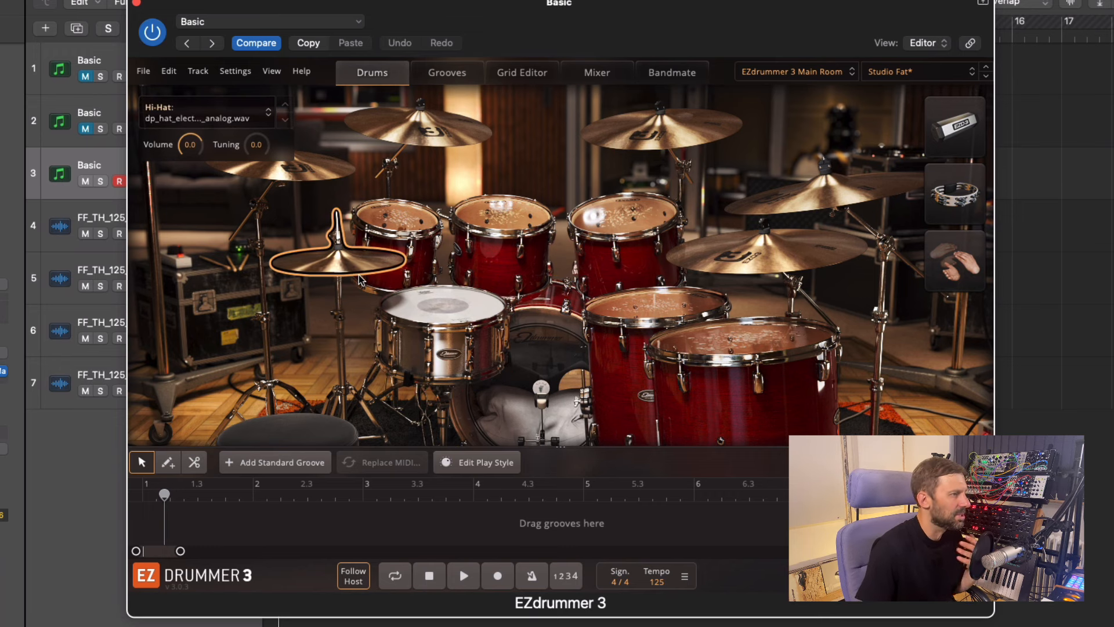
Audition the Electronic beat grooves of the Ice 125 BPM family, including Drop 01, Drop 02, Drop 03, Buildup 01 and Buildup 02
click(430, 74)
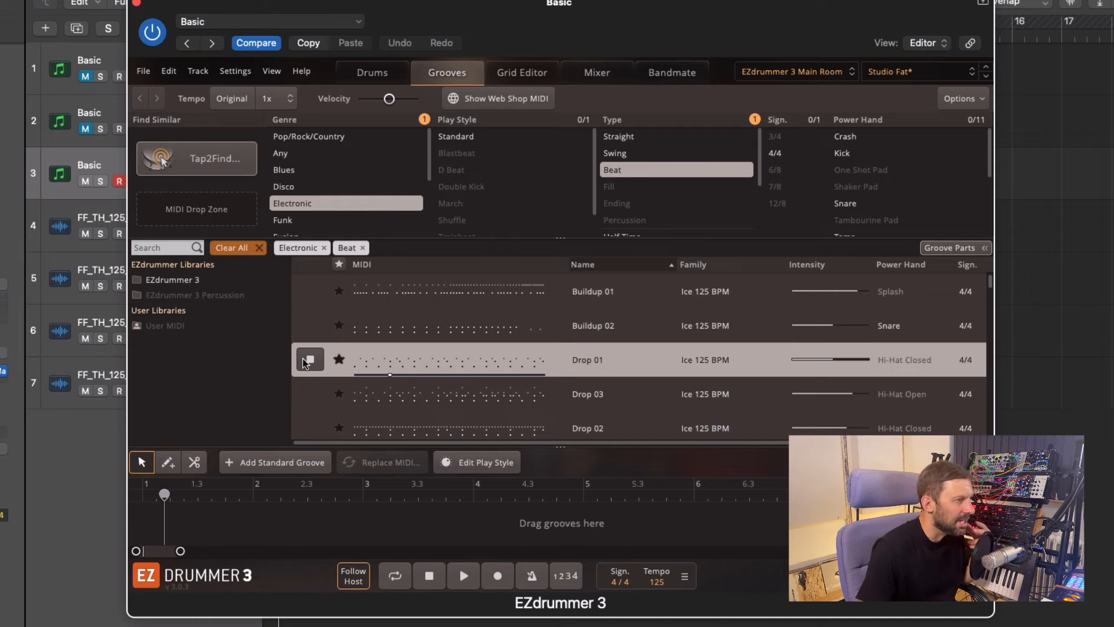
click(310, 395)
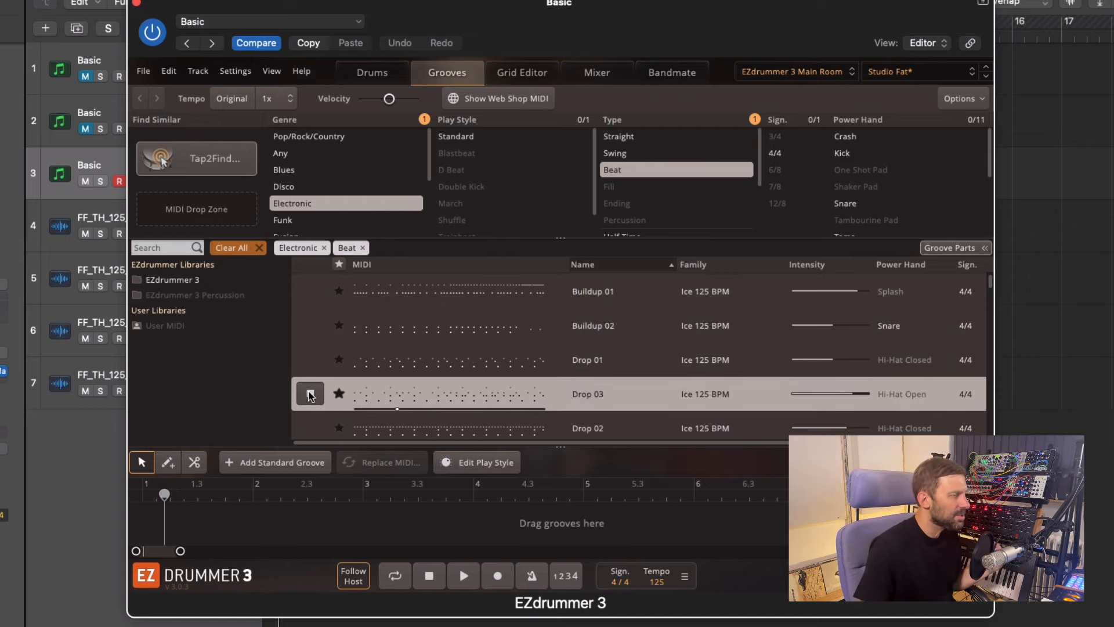
scroll(310, 395, down, 1)
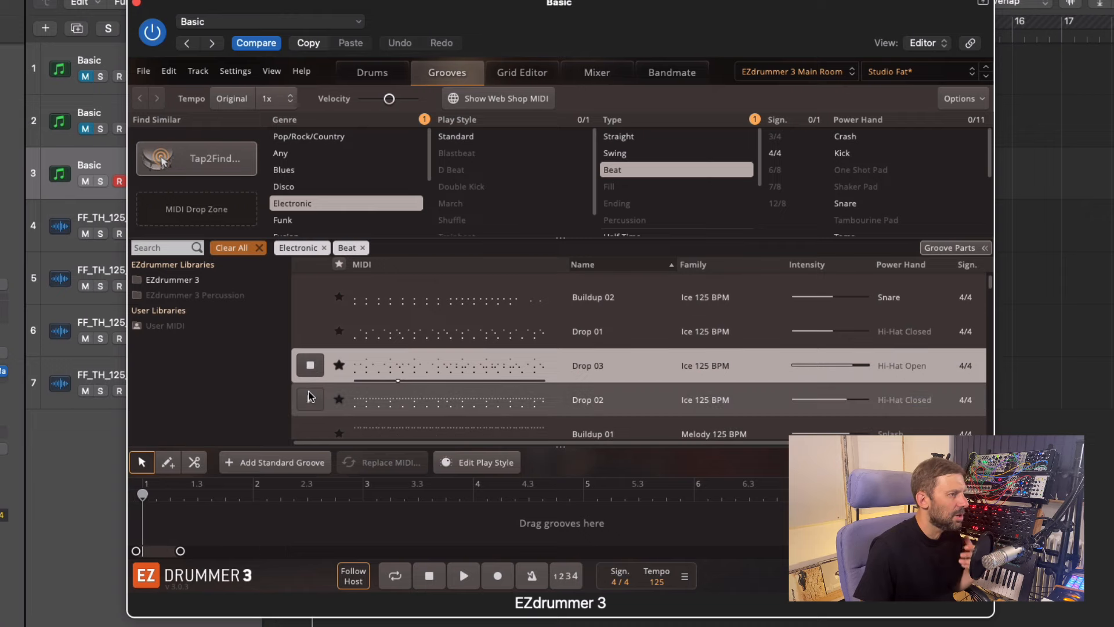
click(310, 400)
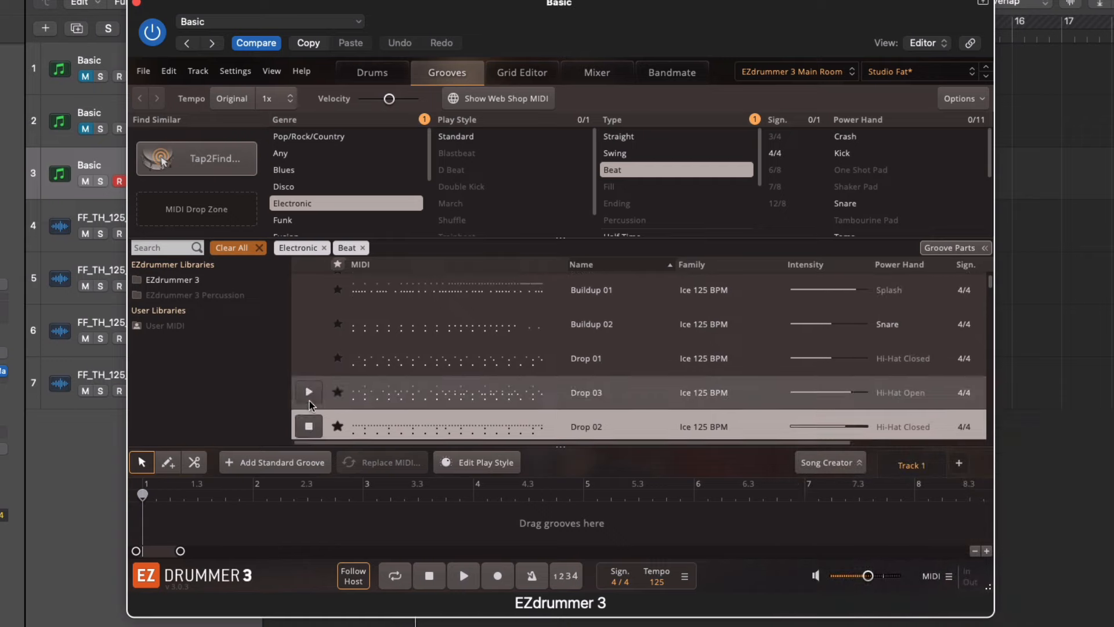
scroll(307, 354, up, 1)
click(311, 340)
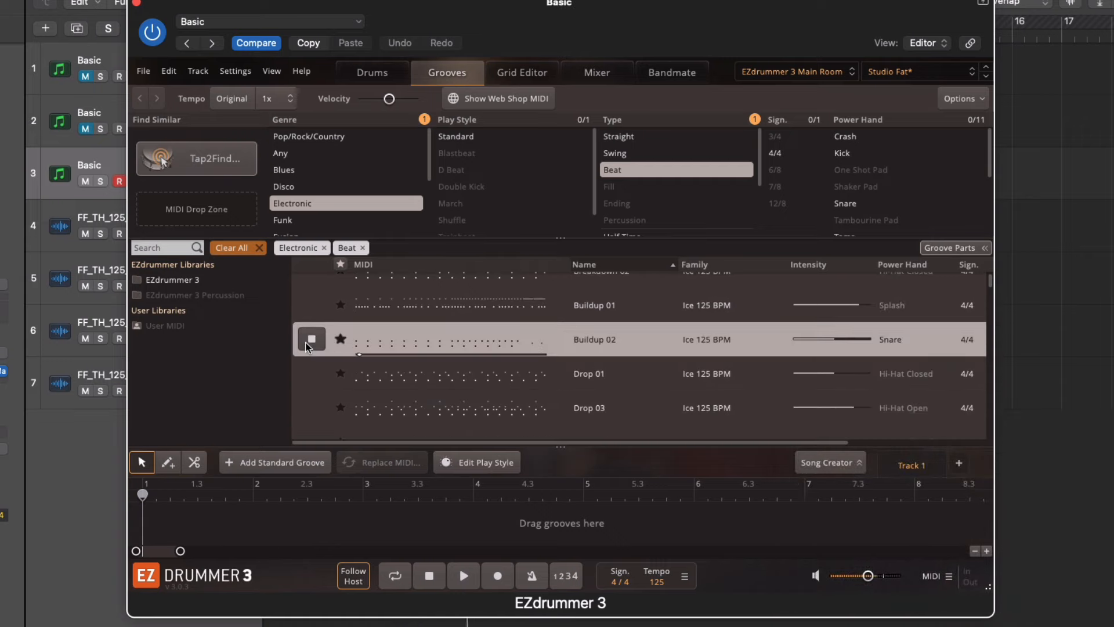
click(311, 304)
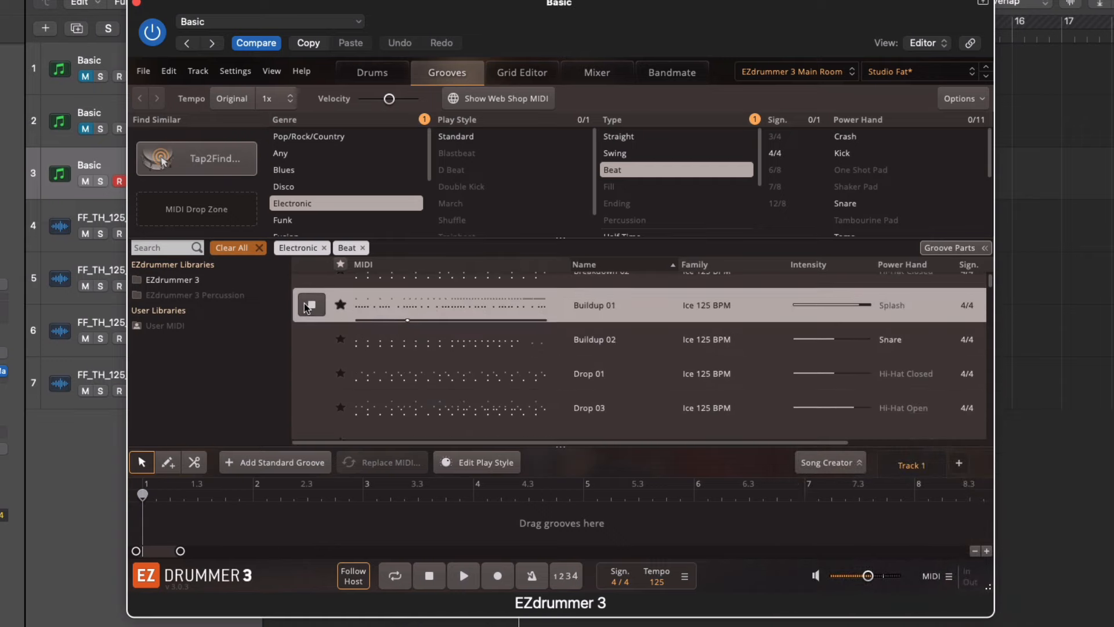
scroll(304, 306, up, 1)
scroll(304, 318, up, 1)
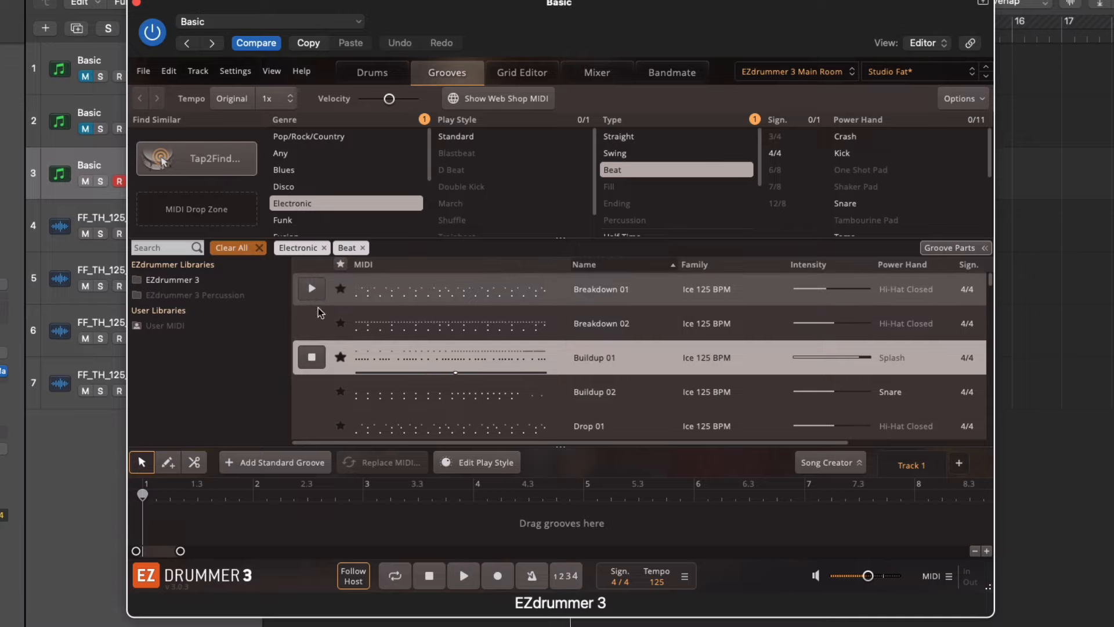
scroll(322, 325, down, 1)
scroll(319, 344, down, 1)
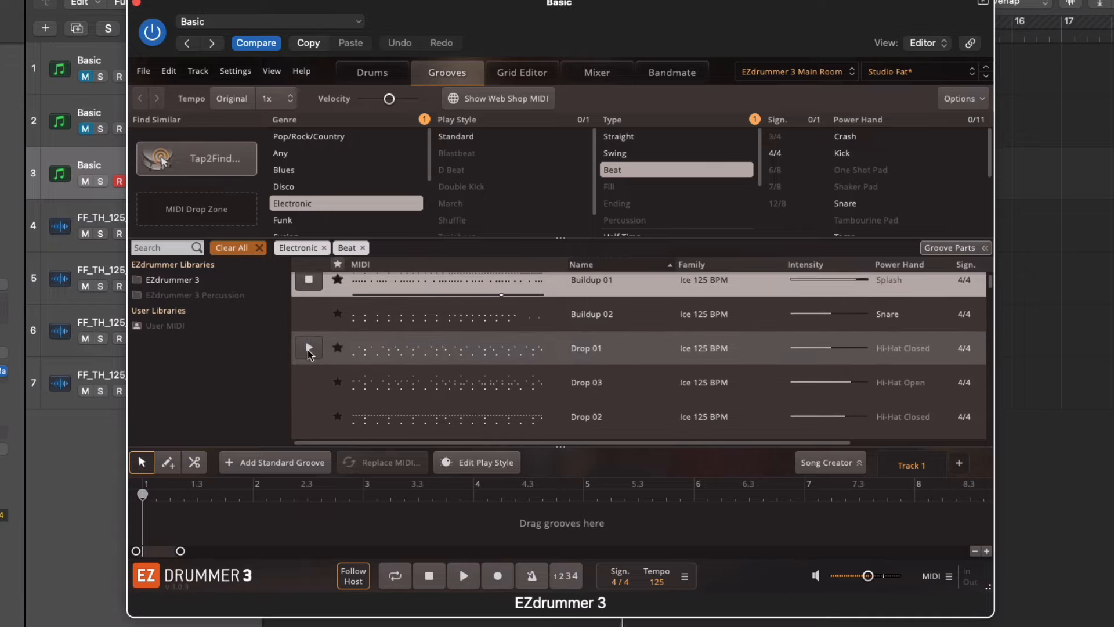
click(308, 348)
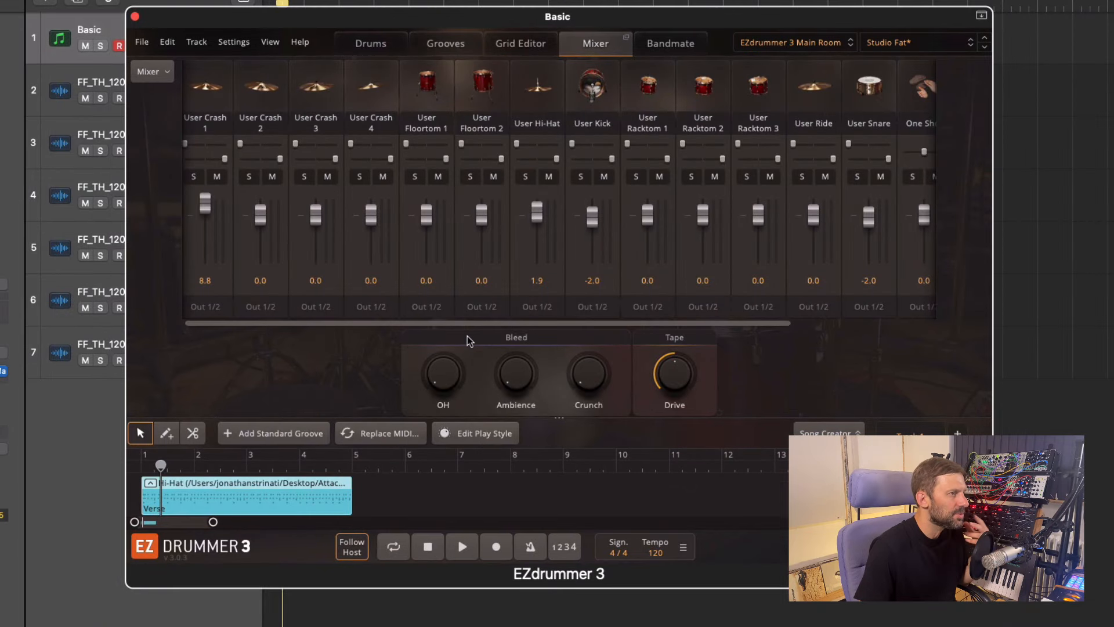
Play the Verse groove and lower the User Hi-Hat mixer level to -3.5
key(space)
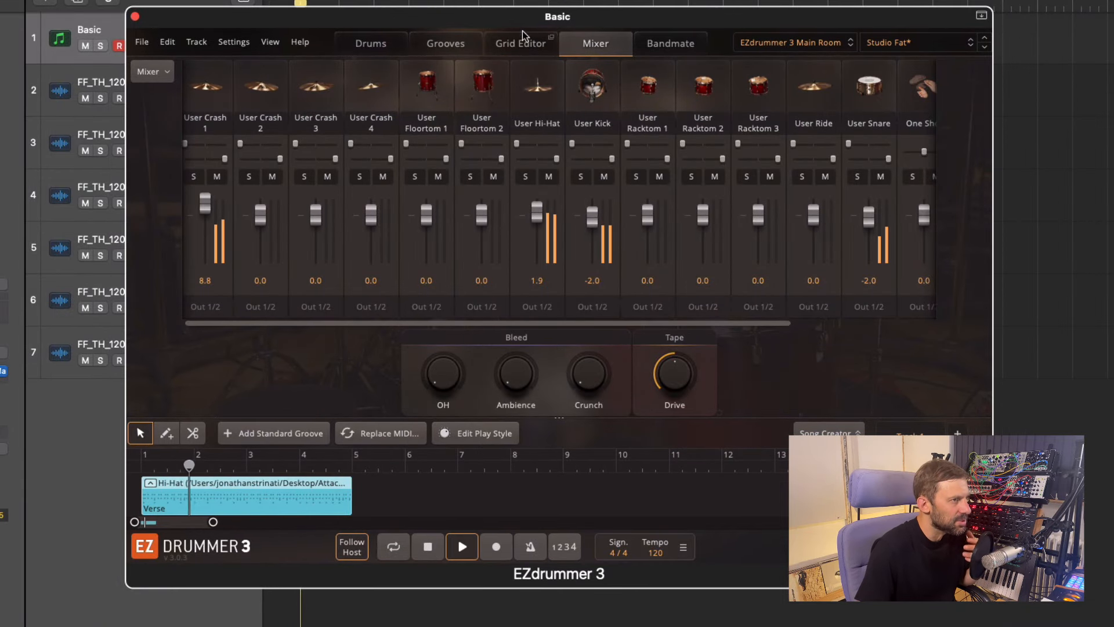
drag(533, 229, 534, 221)
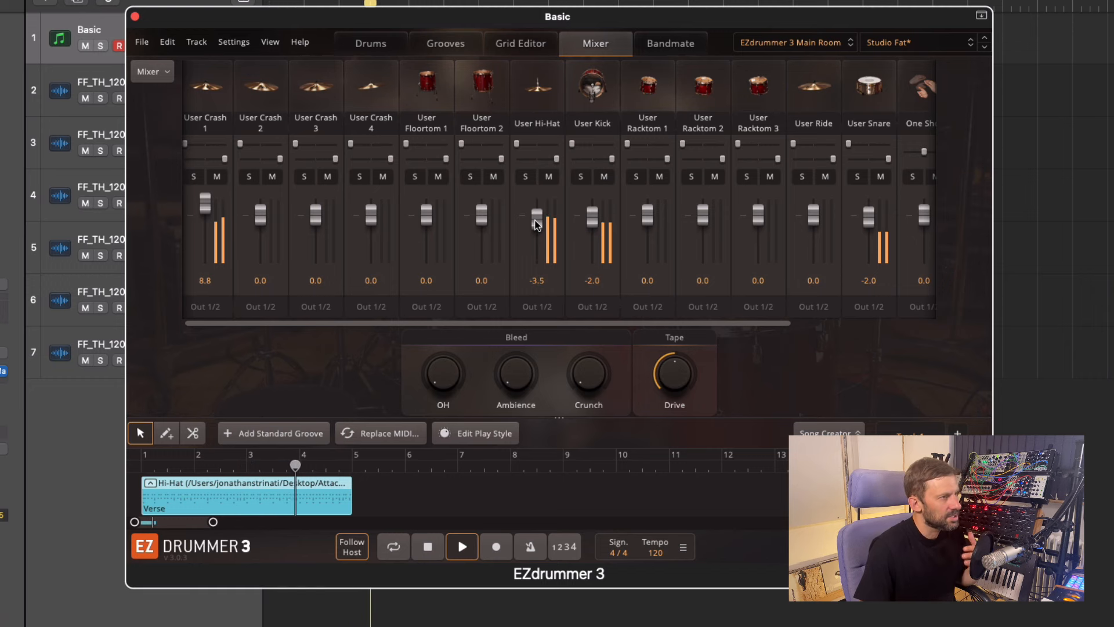
In the Grid Editor, delete the extra kick hits between the beats of bar 4 and add a snare hit just before its third beat
click(506, 44)
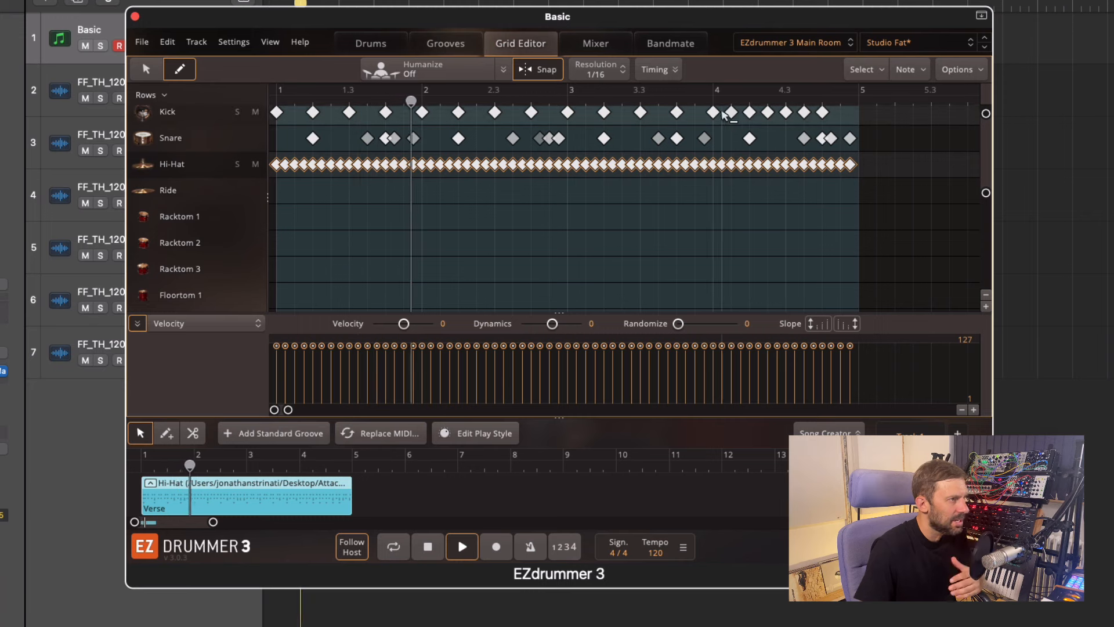
click(731, 112)
click(767, 112)
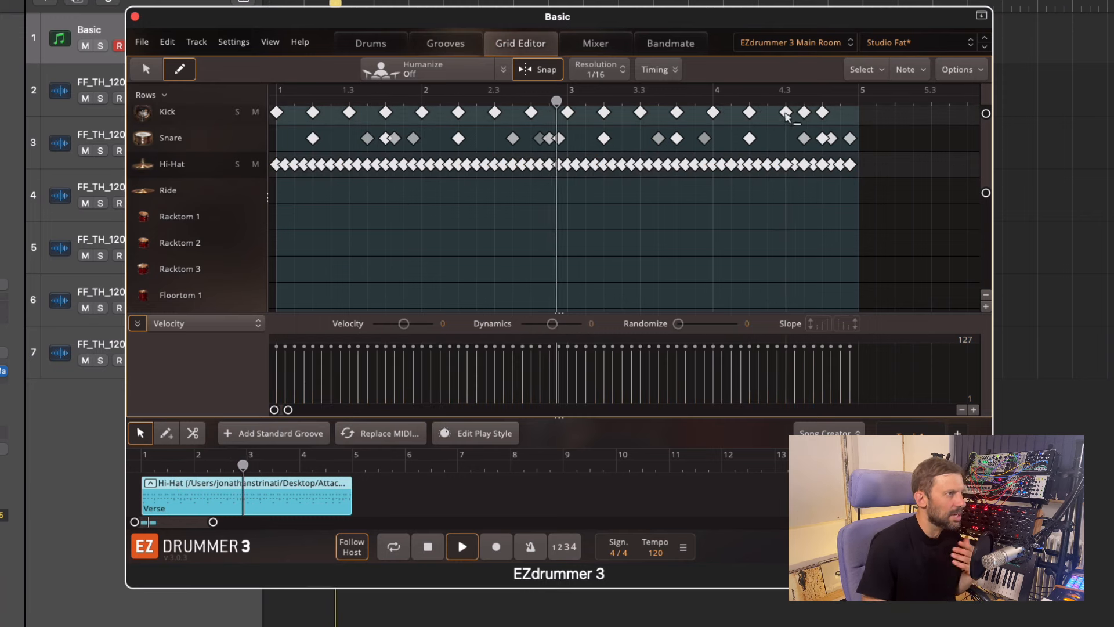
click(804, 112)
click(822, 112)
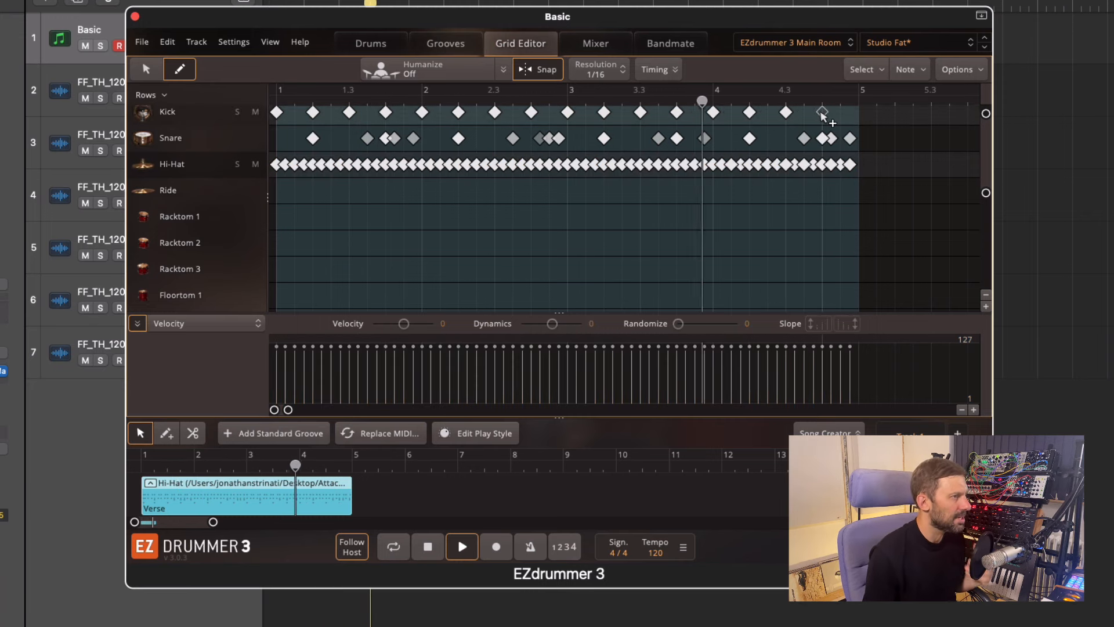
click(822, 112)
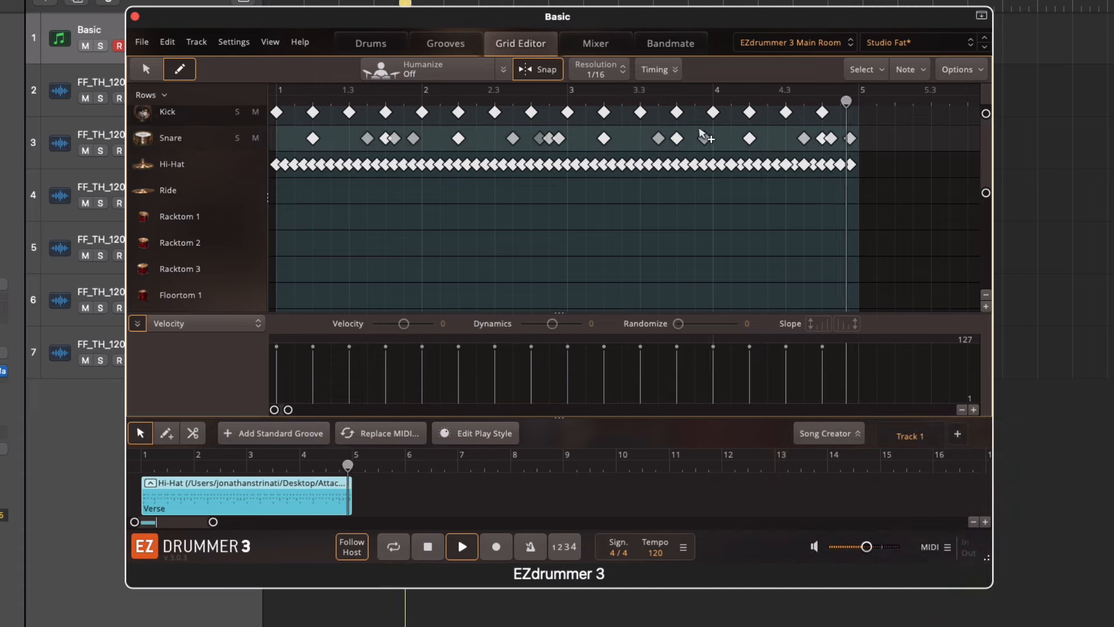
click(777, 138)
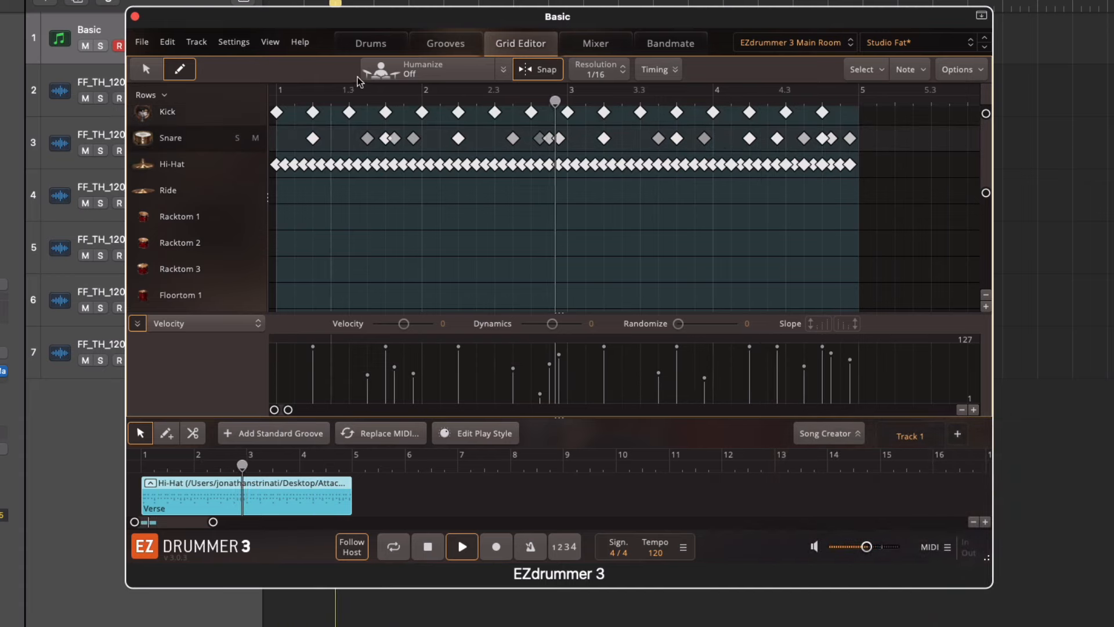
Select every note of the groove in the Grid Editor, apply a timing swing of 11, and clear the selection
key(super+a)
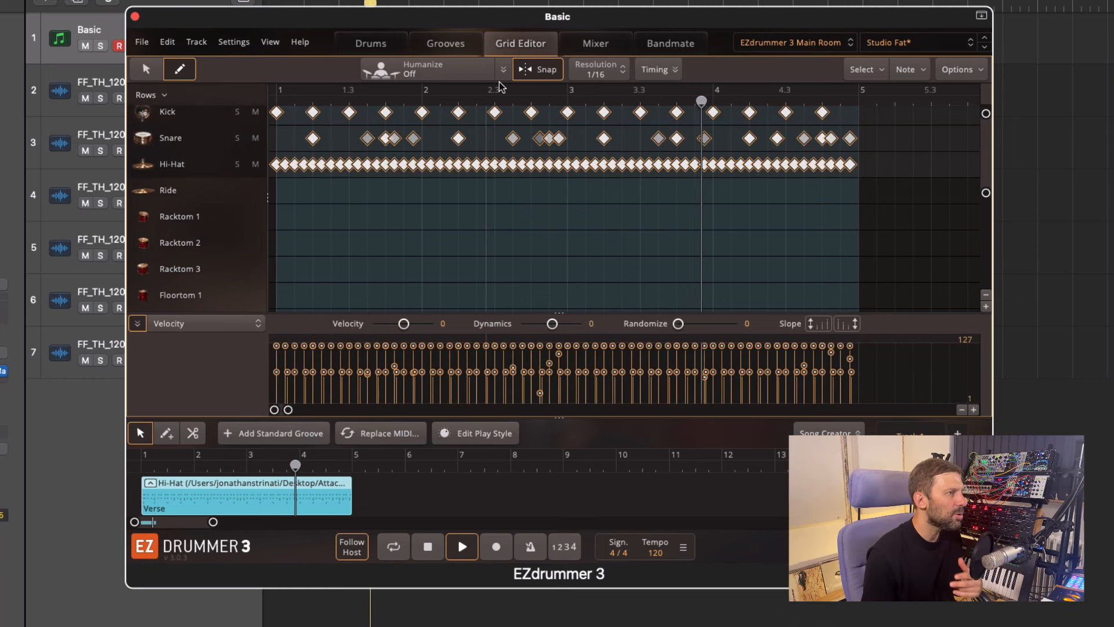
click(673, 71)
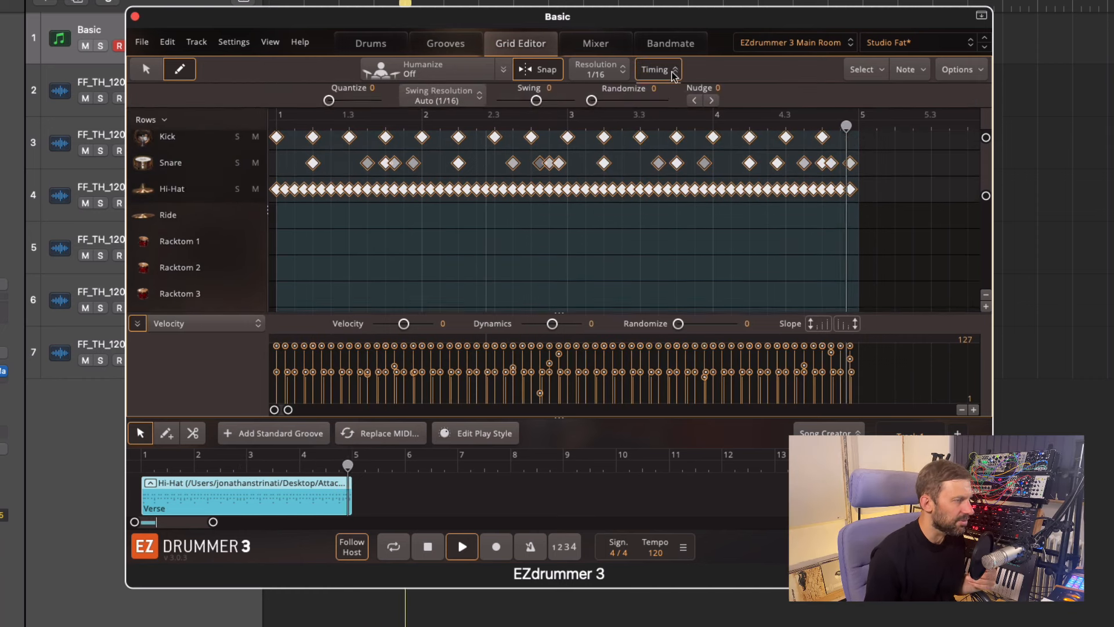
mouse_move(537, 102)
mouse_down()
mouse_move(602, 106)
mouse_move(540, 105)
mouse_up()
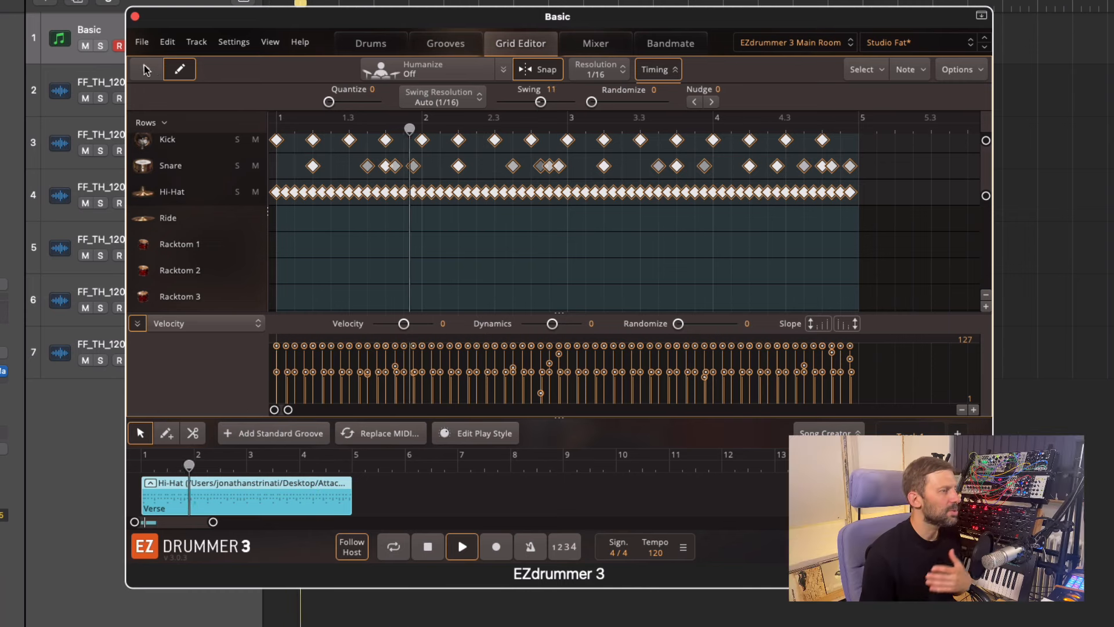
click(145, 68)
click(441, 253)
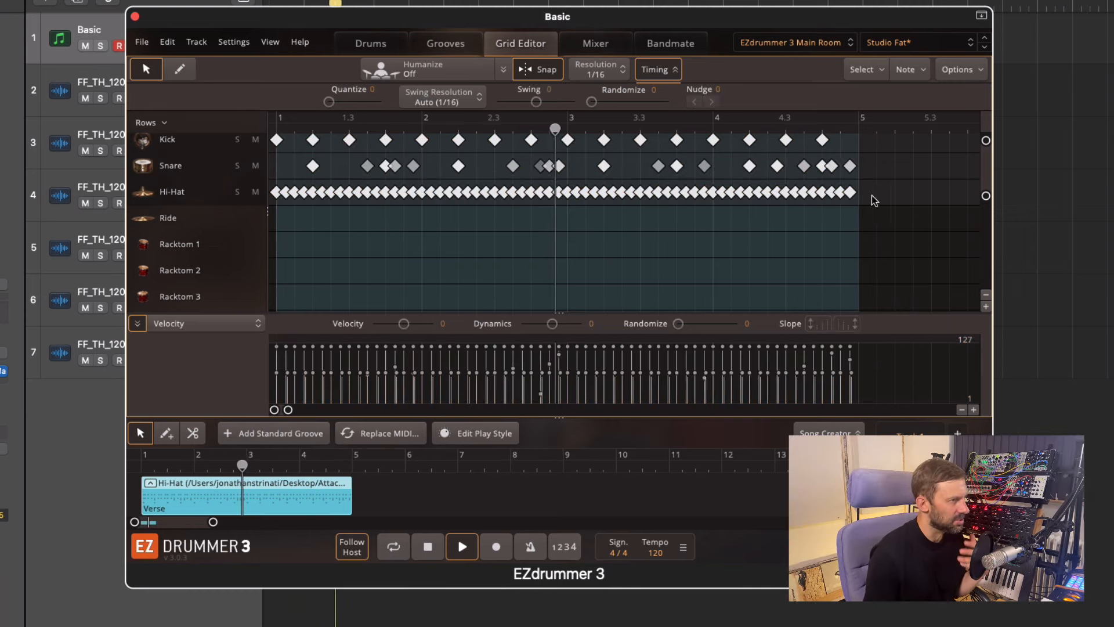
Select all Hi-Hat notes and set their velocity Randomize to 79 and Dynamics to 24
click(248, 193)
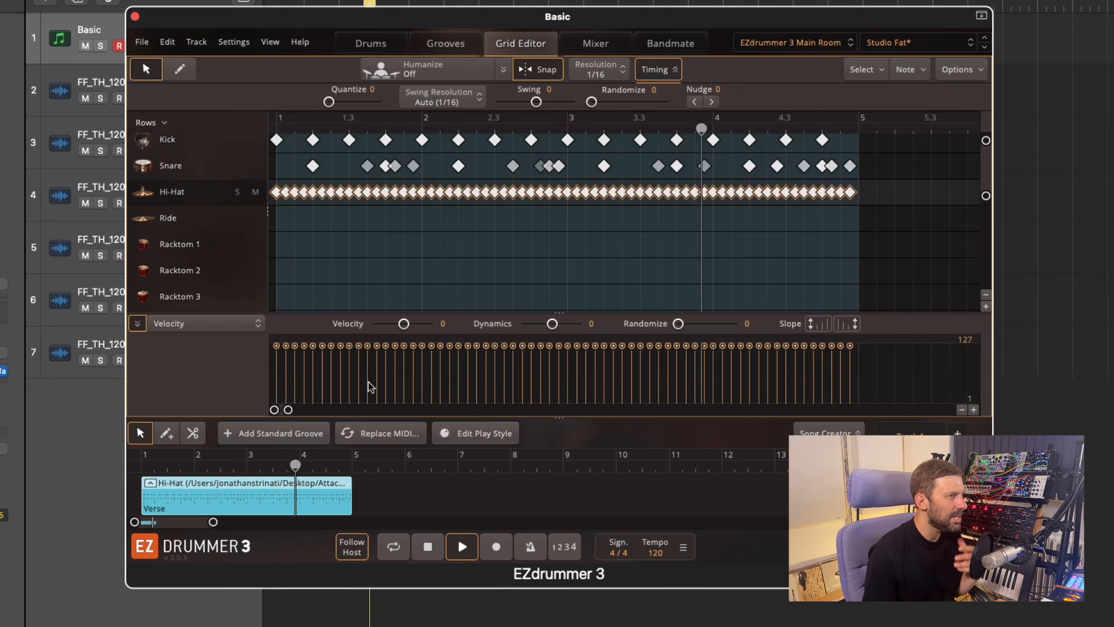
drag(677, 323, 713, 333)
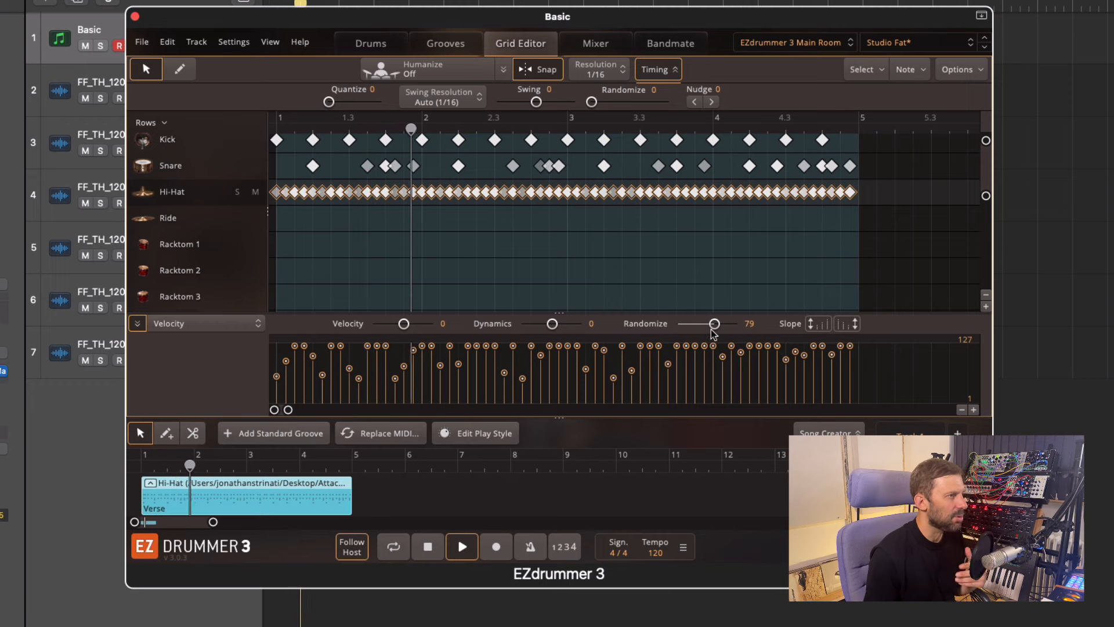
drag(552, 323, 558, 326)
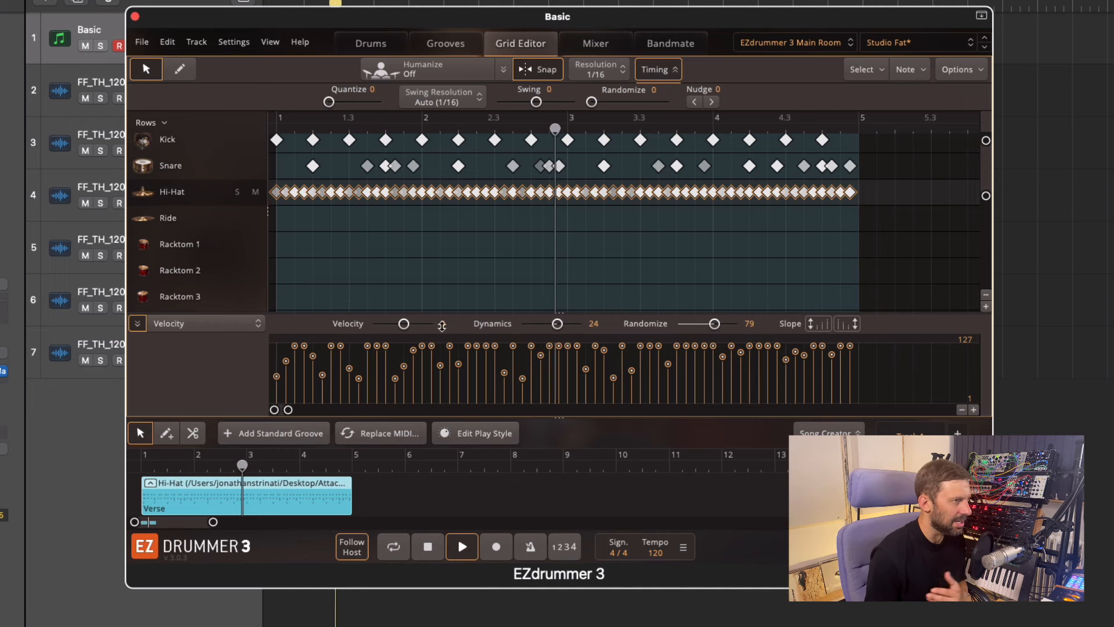
drag(403, 325, 402, 326)
mouse_move(747, 343)
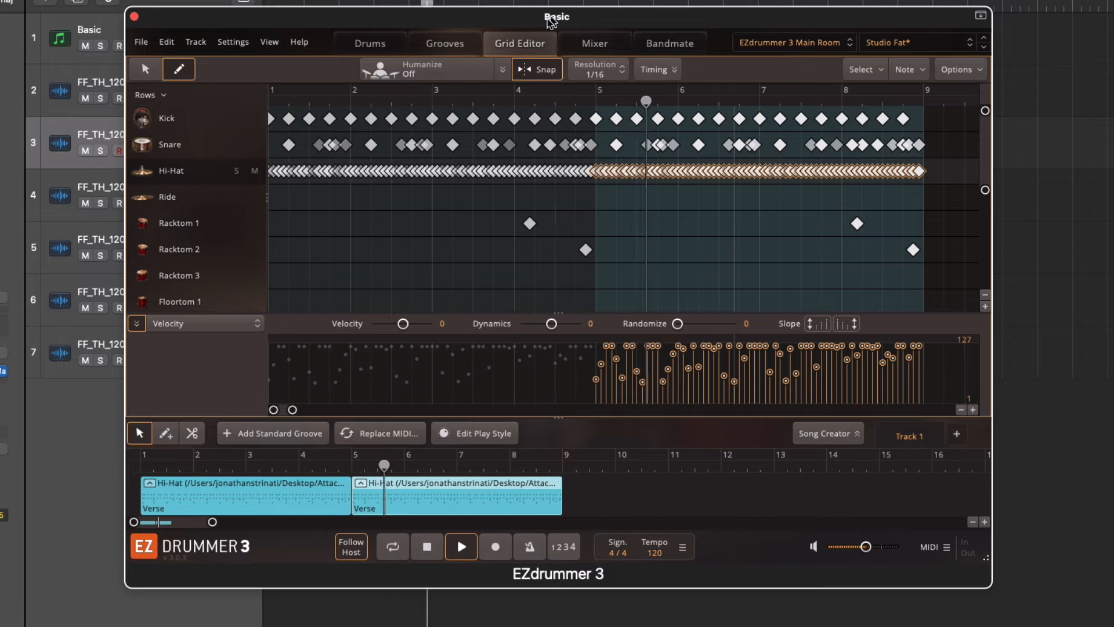
scroll(567, 174, down, 3)
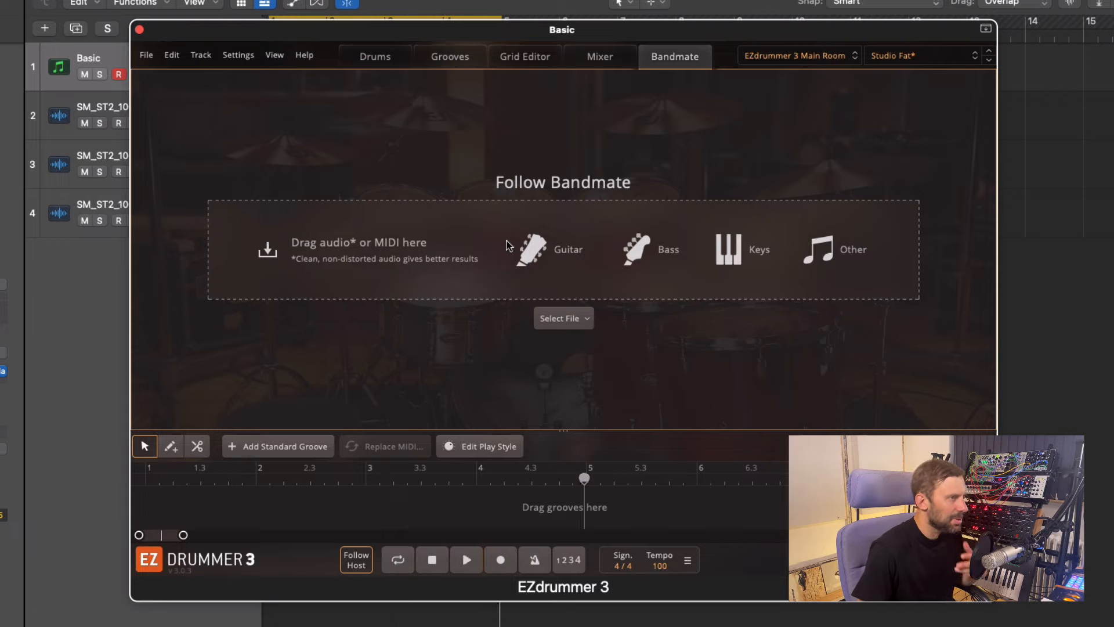
Load SM_ST2_100_kit_loop_buggin_bass_Cmin.wav from the Soultronica folder in Finder into Bandmate at 100 BPM, 4/4, and play it
key(super+Tab)
key(super+Tab)
key(super+Tab)
key(super+Tab)
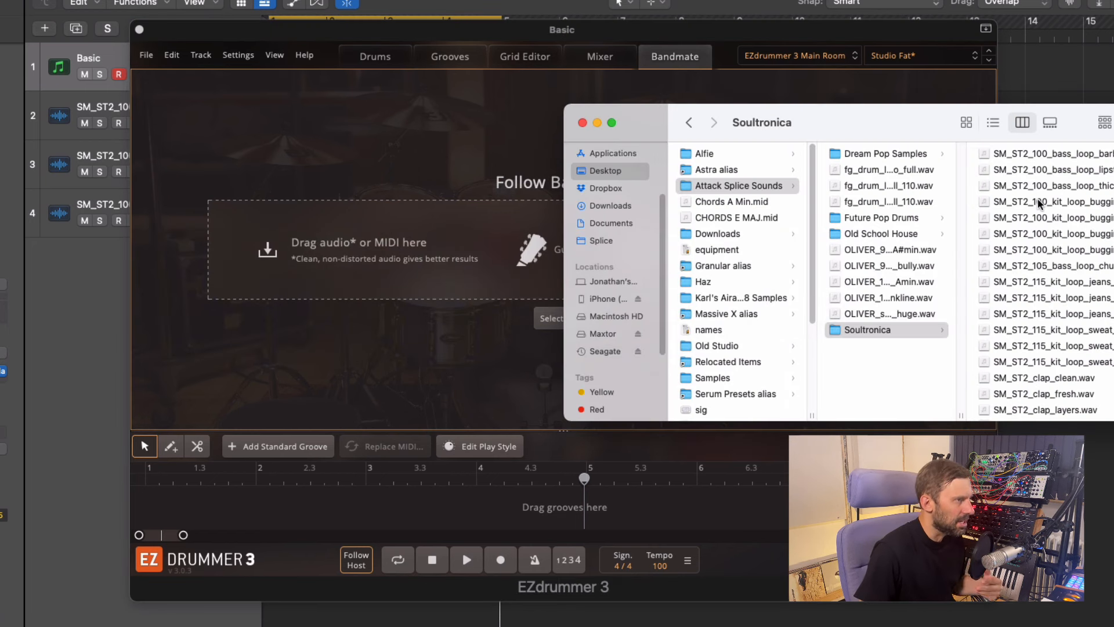
drag(1038, 199, 416, 257)
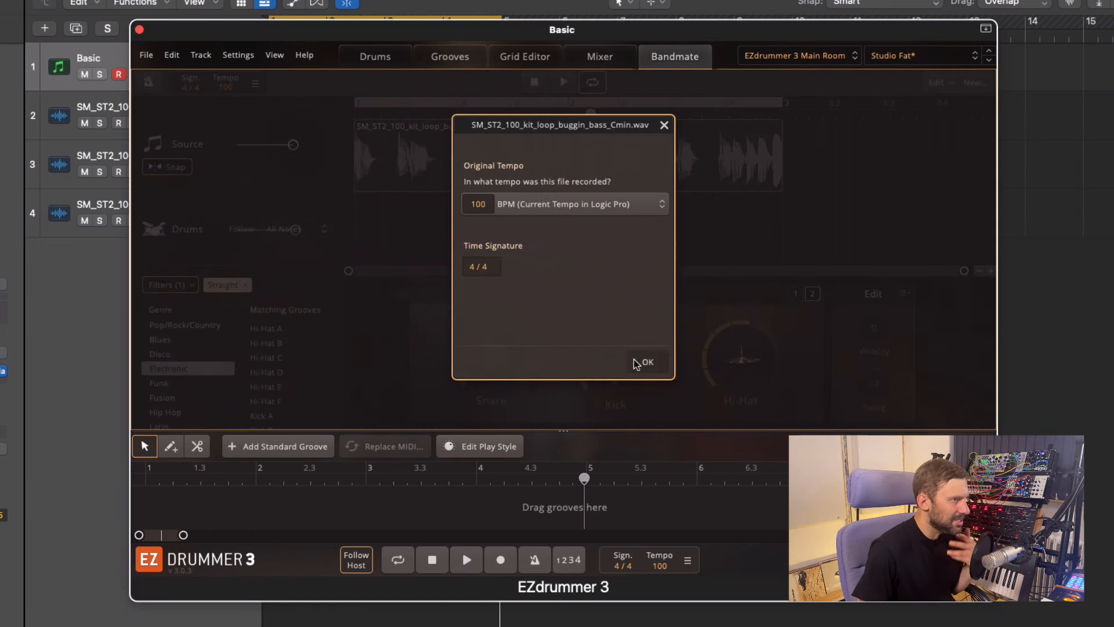
click(643, 362)
key(space)
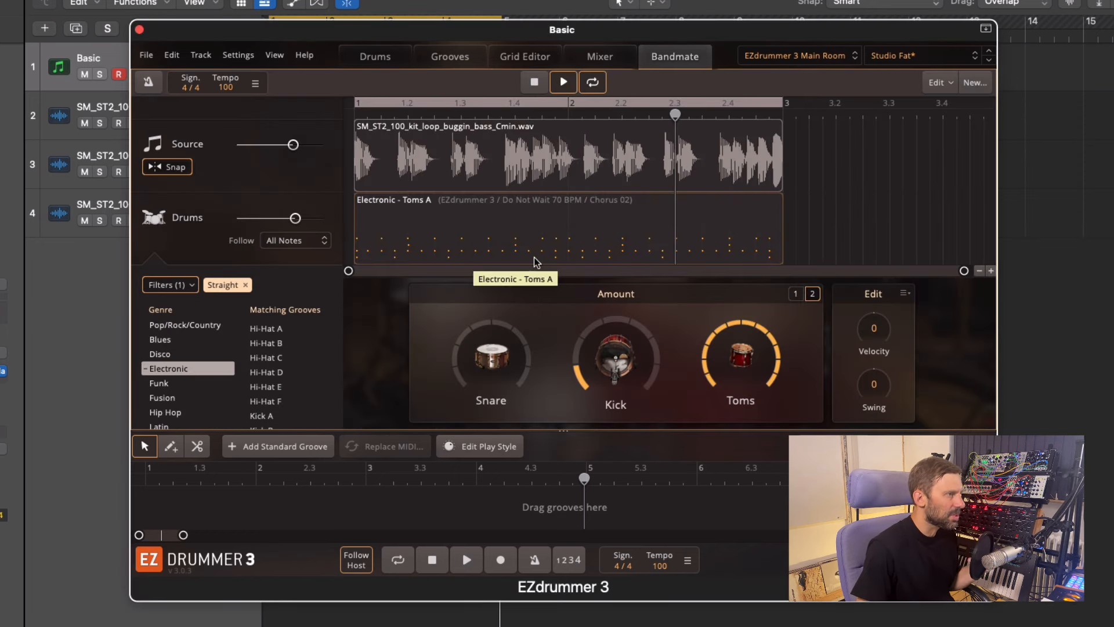
Lower the Bandmate Drums level slightly against the bass source and raise the Snare amount
click(296, 218)
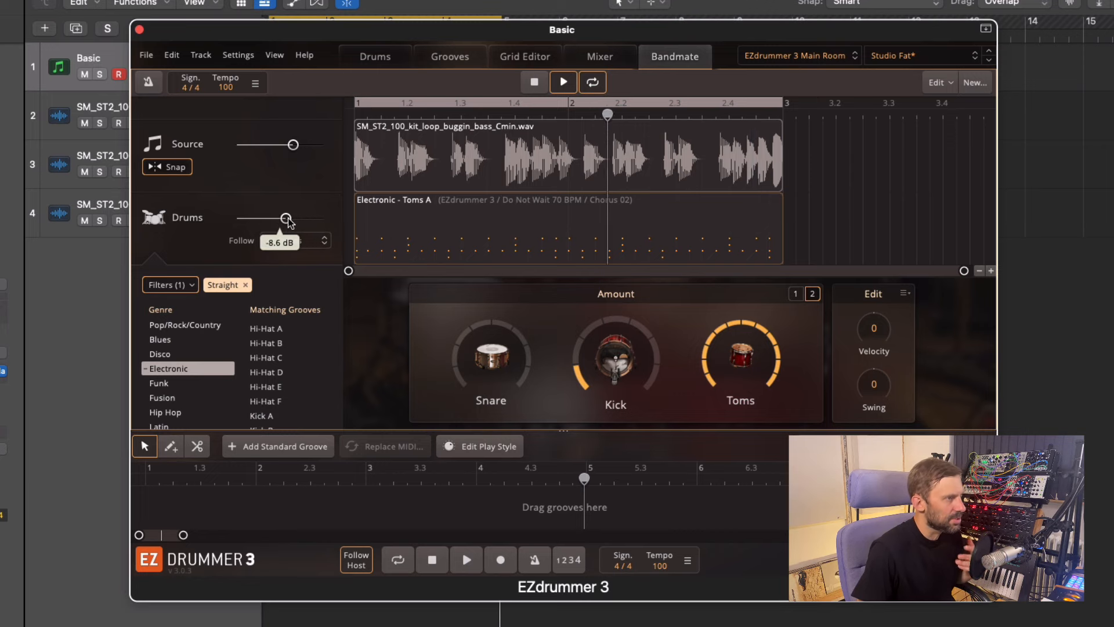
mouse_move(301, 153)
mouse_down()
mouse_move(282, 148)
mouse_move(294, 144)
mouse_up()
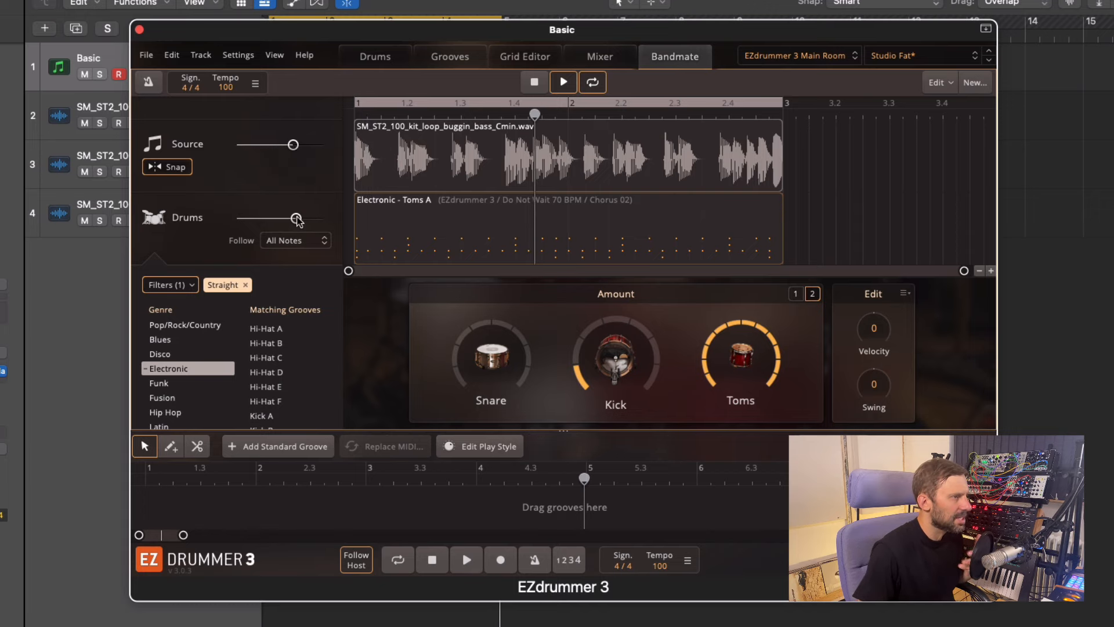
drag(297, 219, 293, 218)
mouse_move(582, 351)
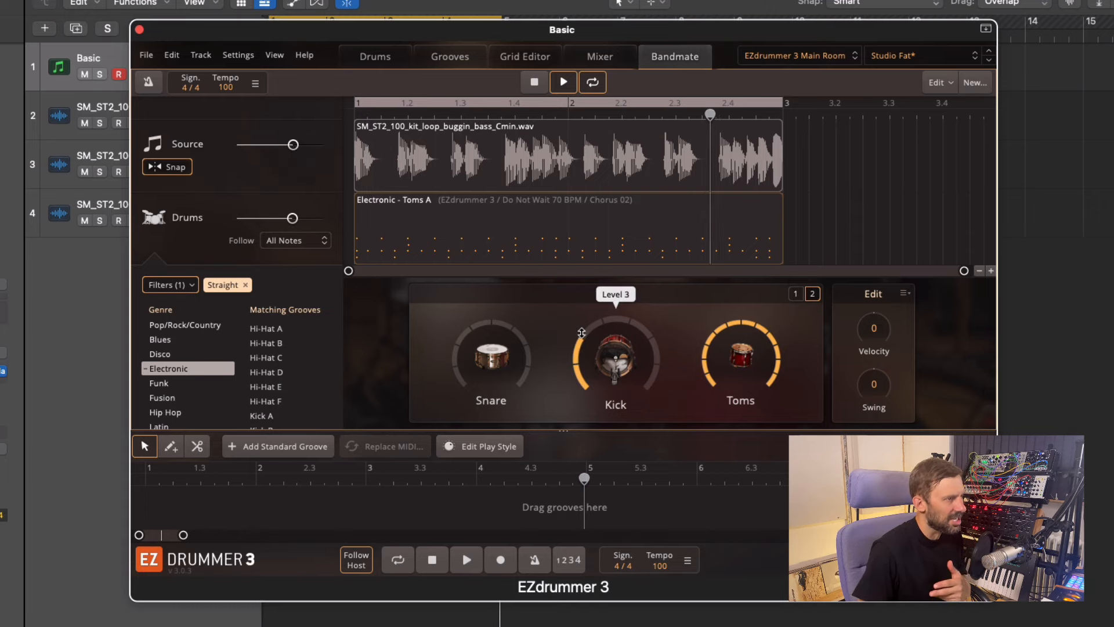
drag(447, 373, 462, 342)
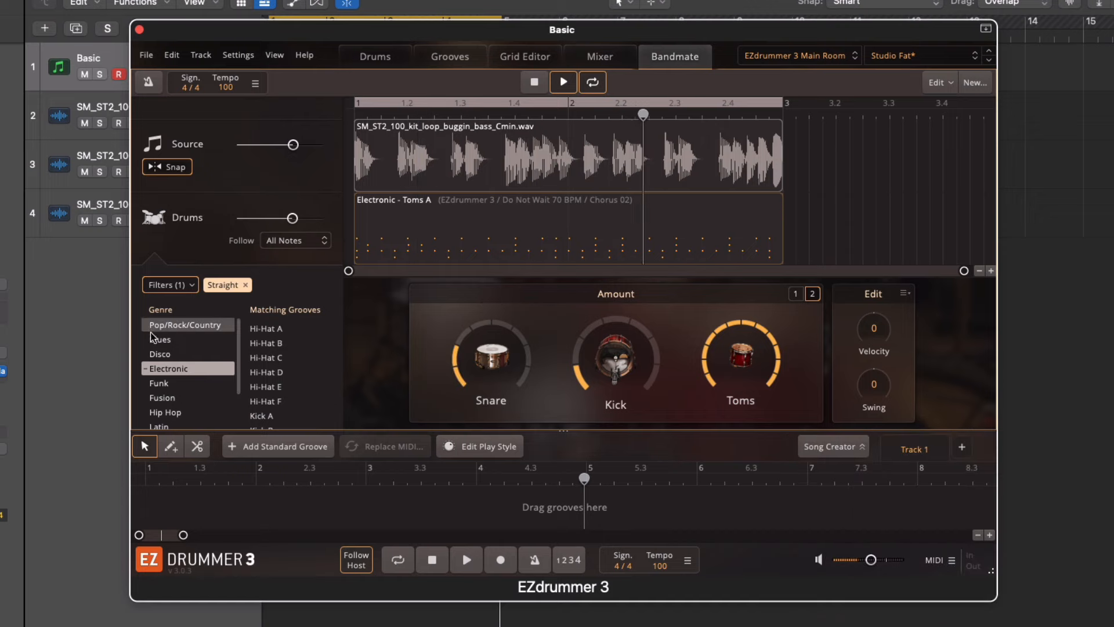
Audition the matching Electronic hi-hat grooves, choose Hi-Hat C and set its swing to +7
scroll(155, 339, down, 3)
scroll(155, 339, up, 3)
click(271, 343)
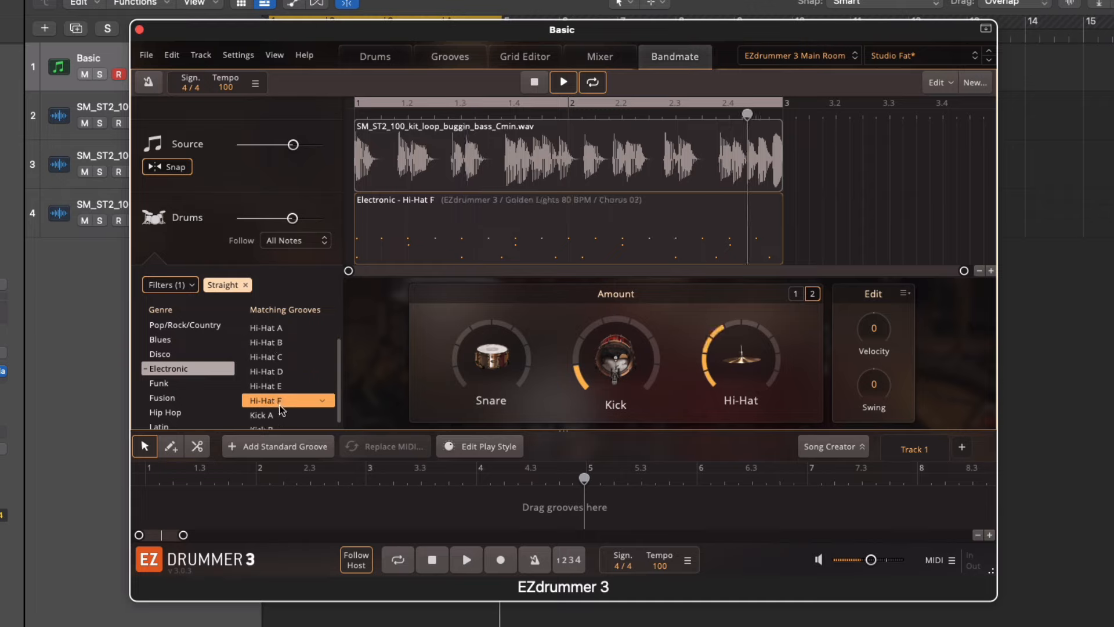
click(277, 358)
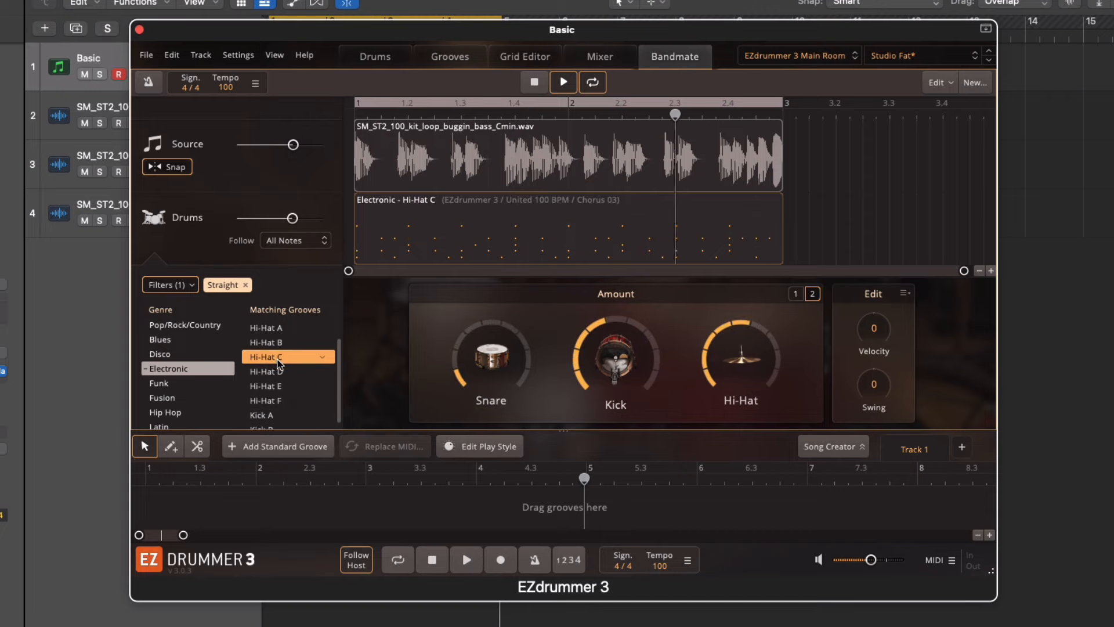
drag(868, 389, 863, 380)
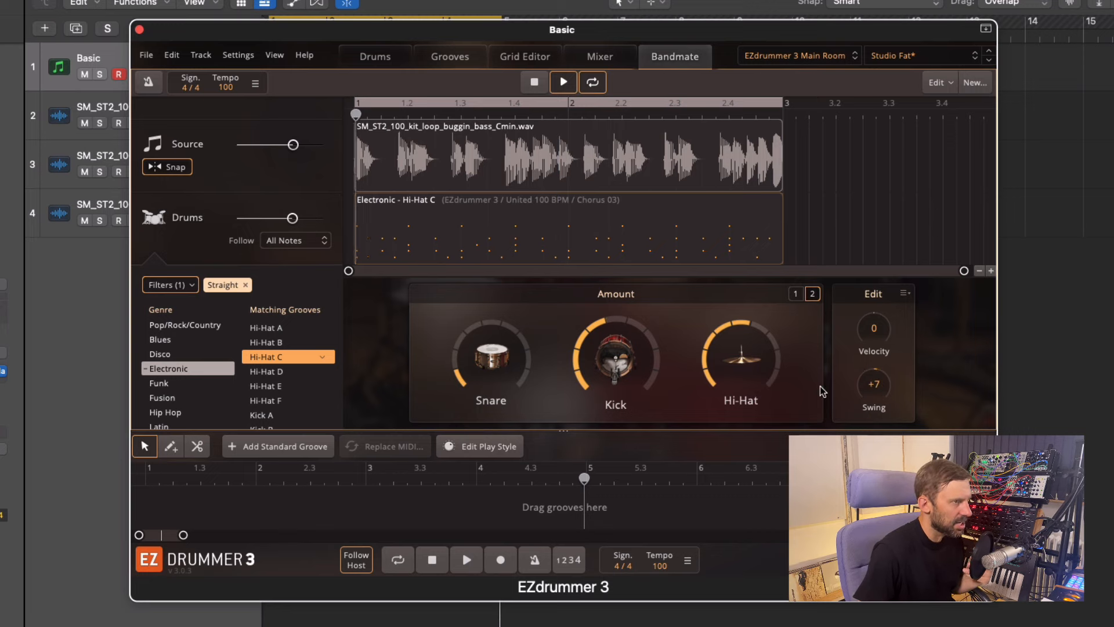
Place the Hi-Hat C groove at bars 1 and 3 of the song track and open the Mixer
drag(439, 222, 145, 509)
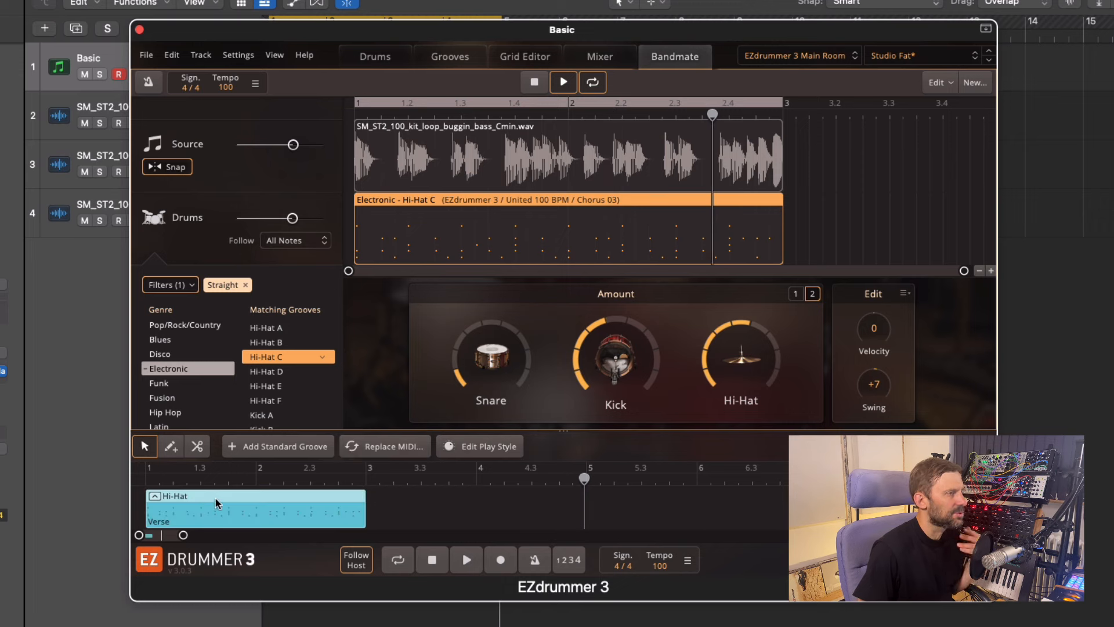
drag(214, 502, 436, 504)
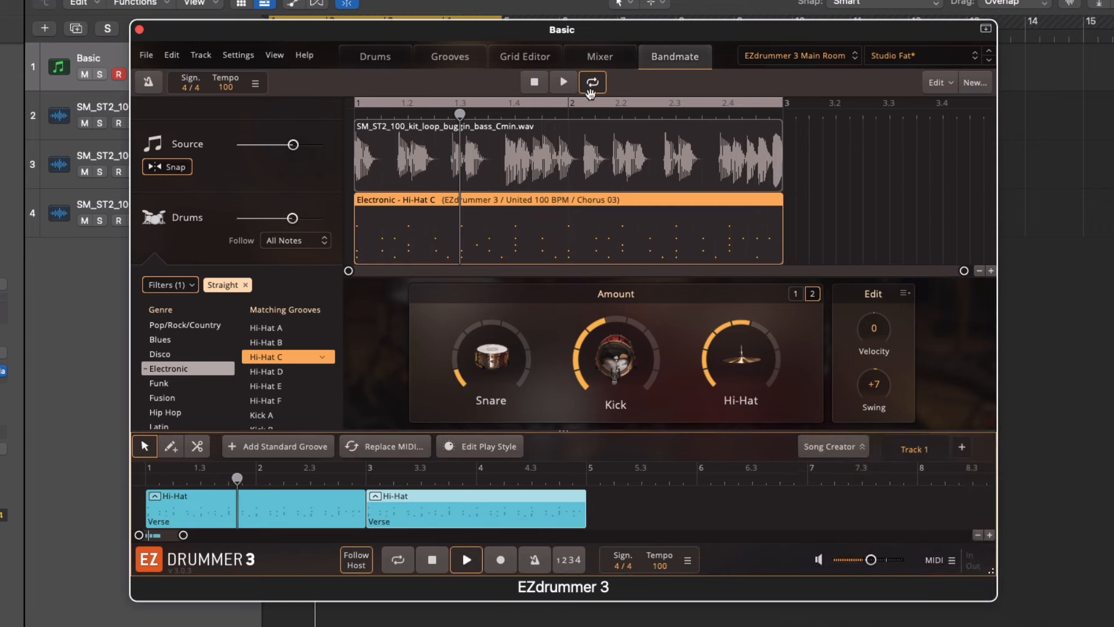
click(600, 56)
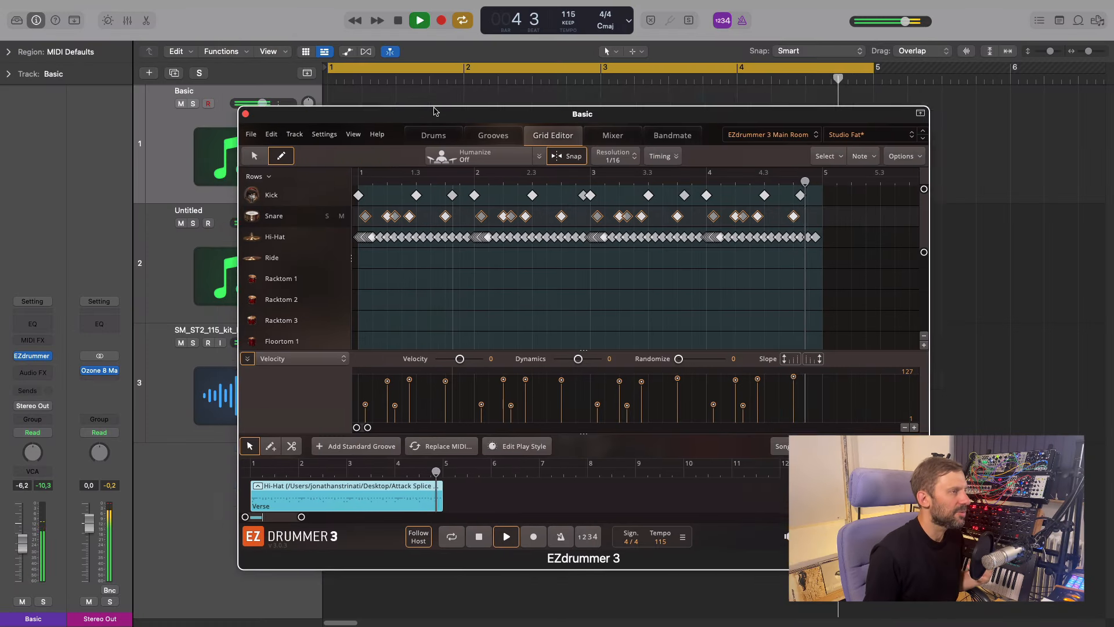
Arrange the EZkeys and EZdrummer windows side by side and show Bandmate in EZdrummer
drag(434, 110, 629, 101)
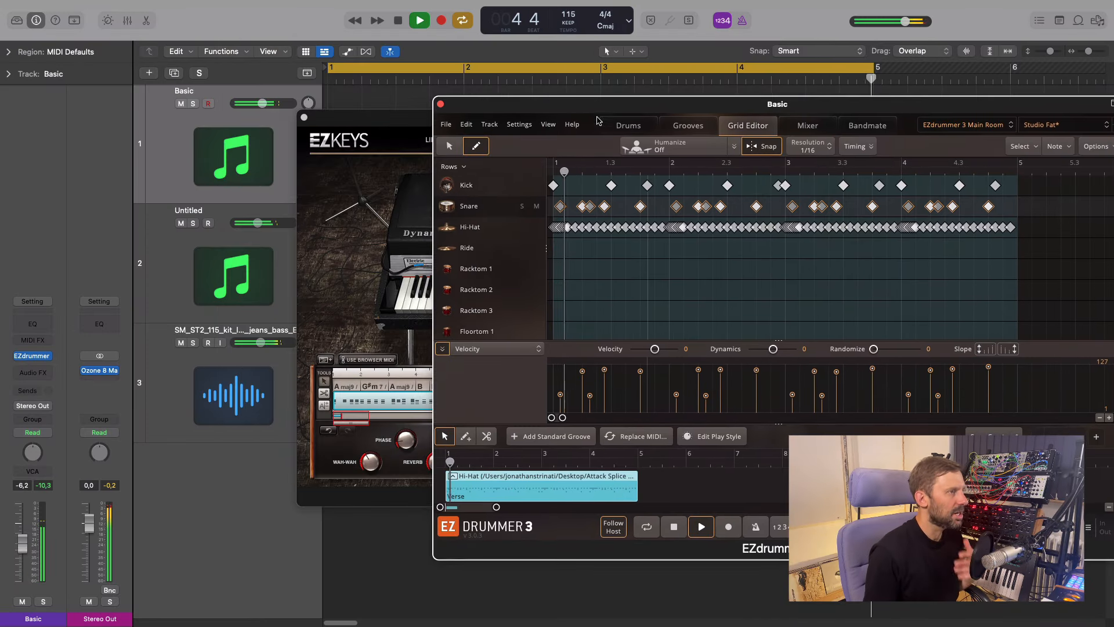
drag(406, 113, 345, 150)
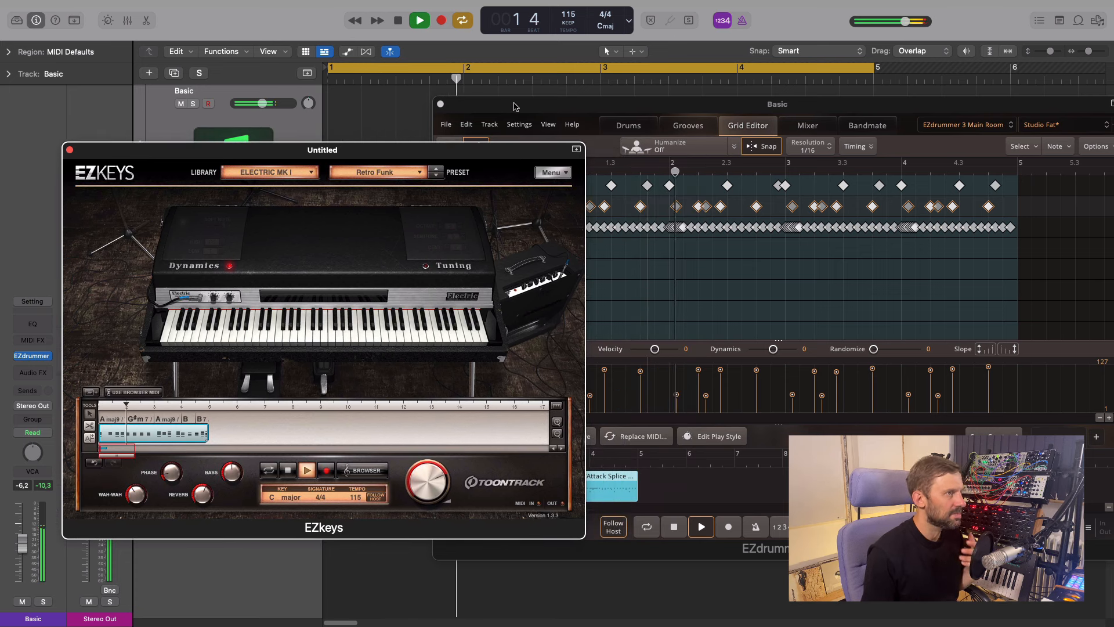
drag(513, 107, 518, 102)
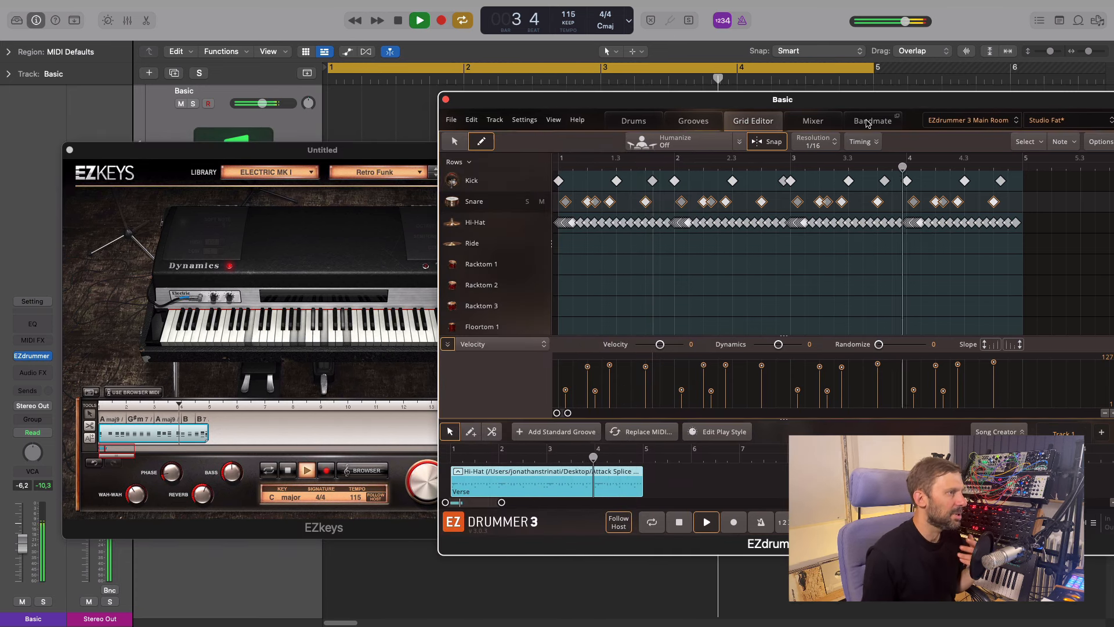
click(868, 122)
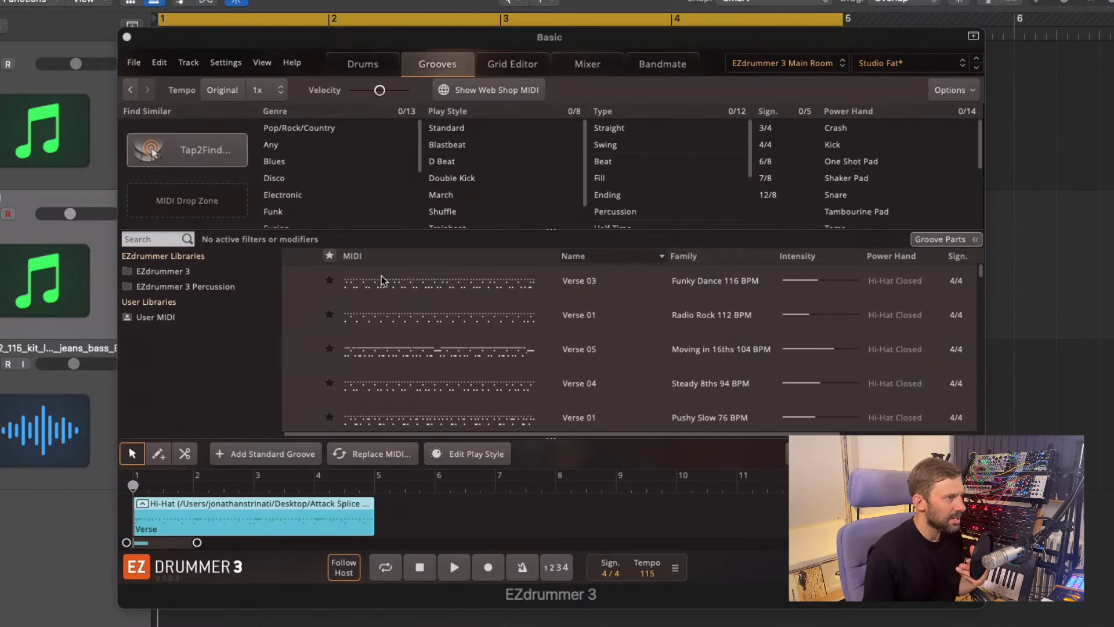
Filter the grooves to type Fill and audition Fills 01, Fills 03 and Fills 04 of the Funky Dance 116 BPM family
click(608, 176)
click(302, 349)
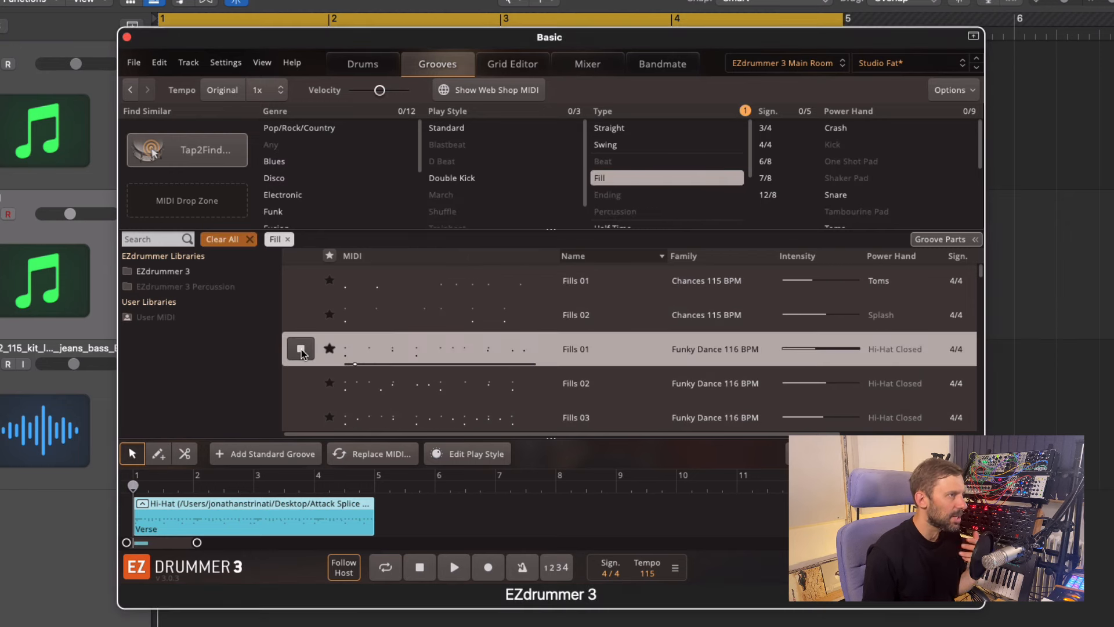
scroll(302, 351, down, 2)
click(302, 355)
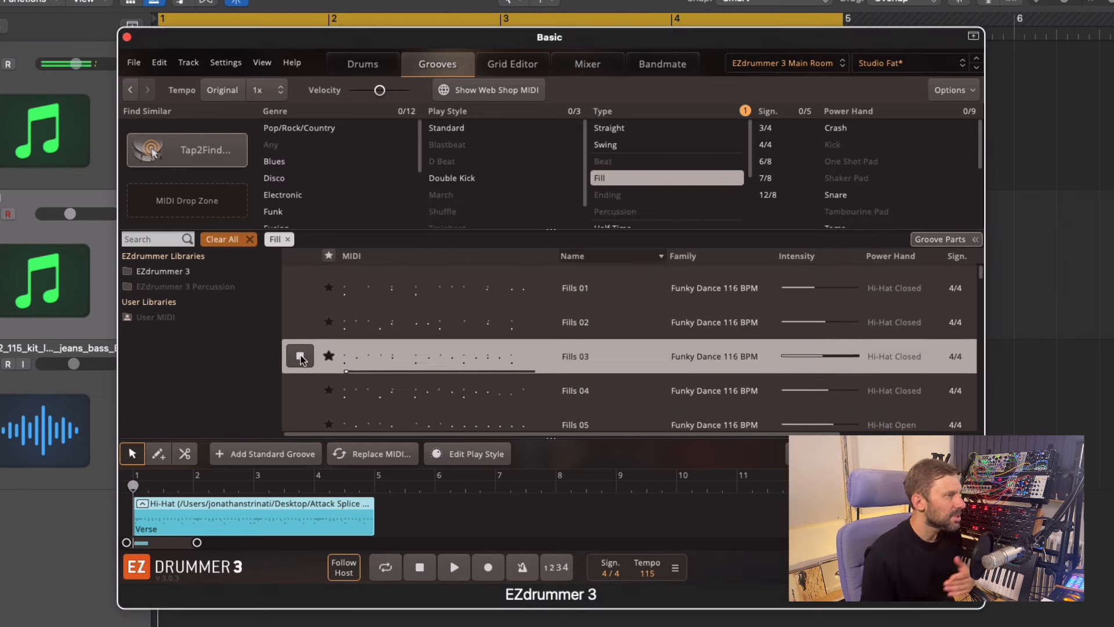
click(298, 391)
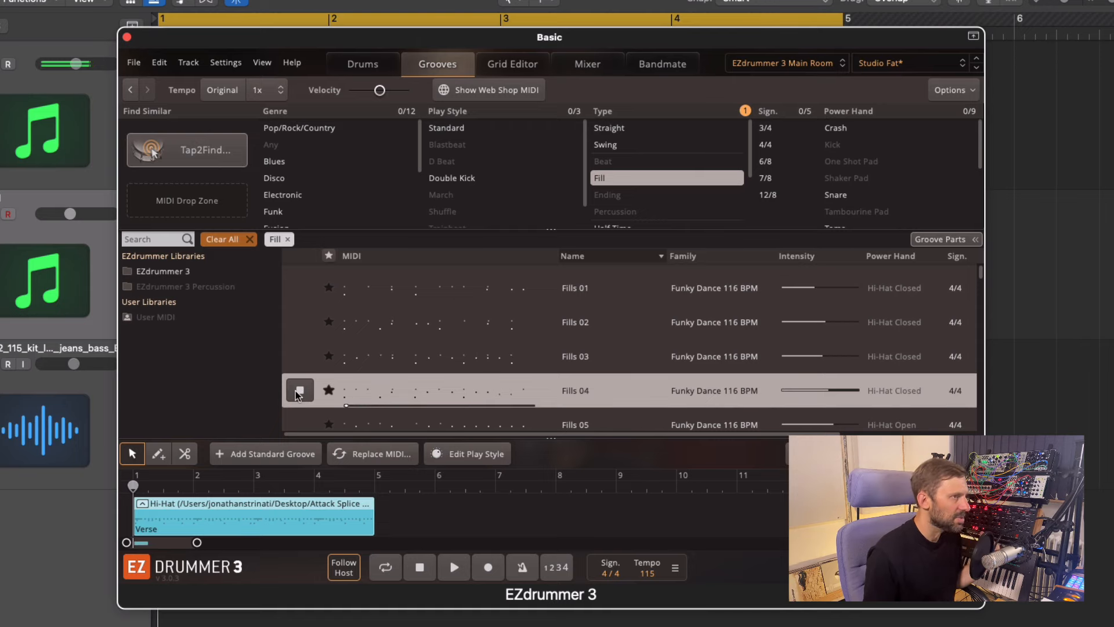
With the Logic project playing, audition Fills 05, Fills 06 and Fills 11 of the Funky Dance 116 BPM family
click(36, 299)
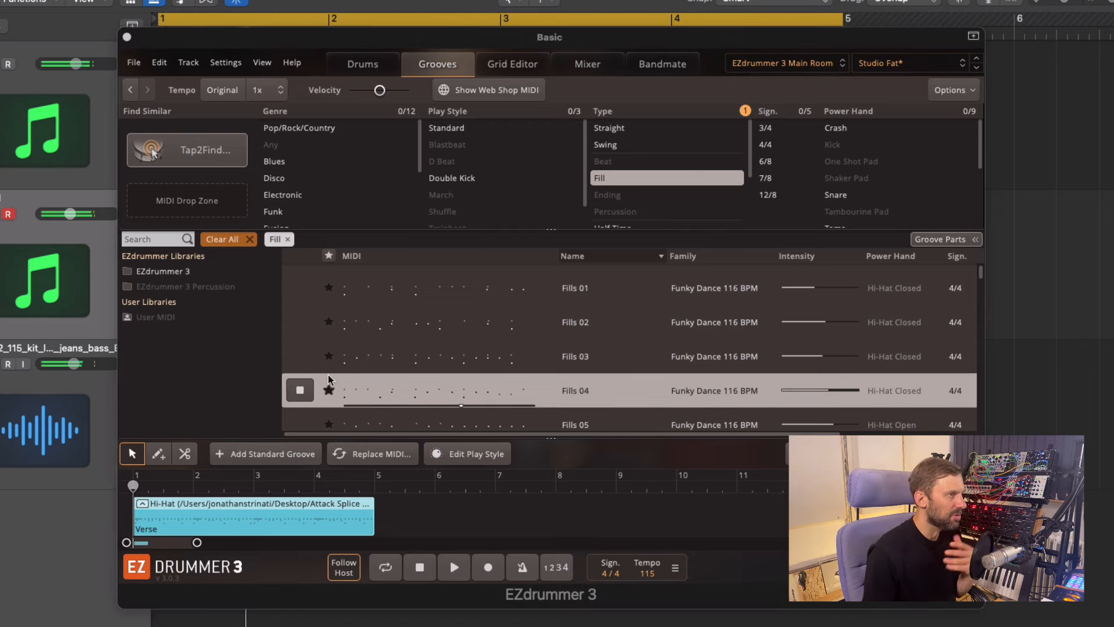
scroll(328, 380, down, 2)
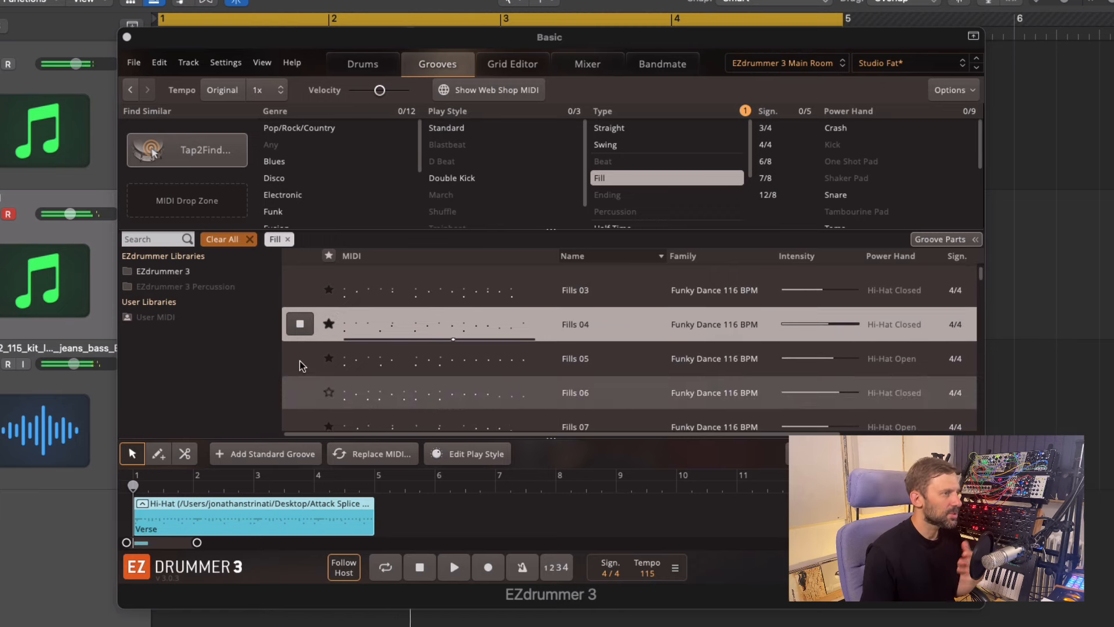
click(300, 361)
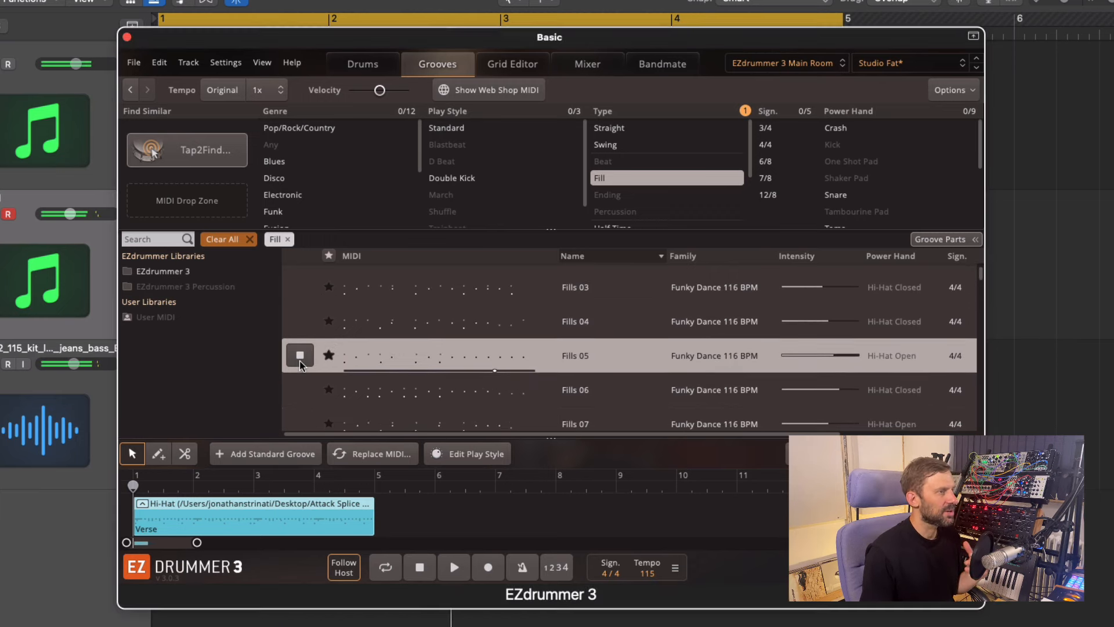
click(300, 389)
scroll(299, 385, down, 3)
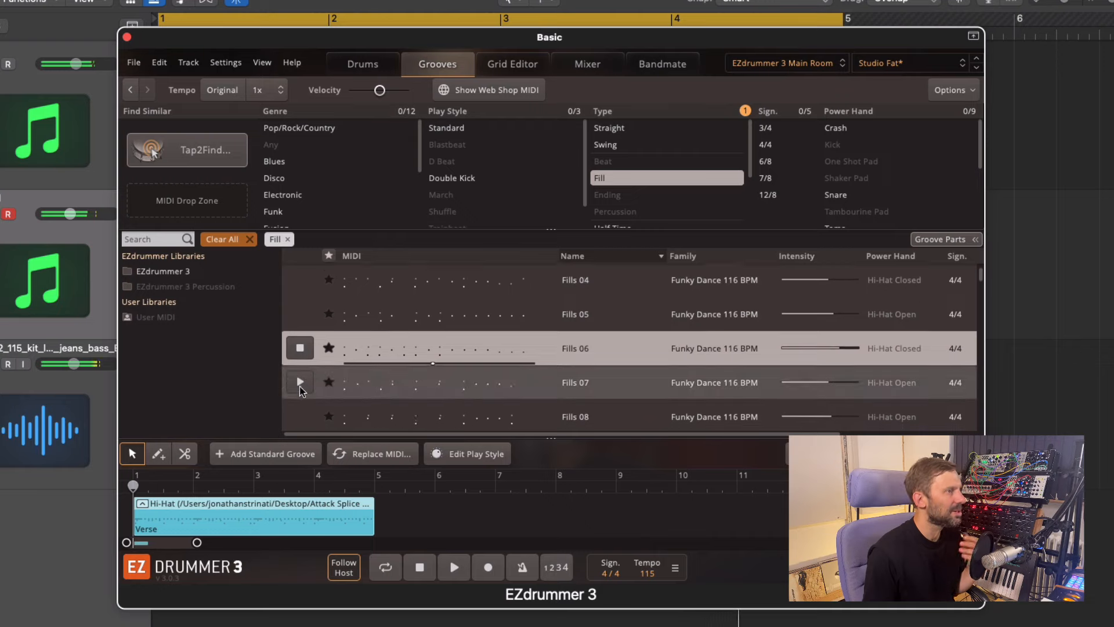
scroll(299, 386, down, 3)
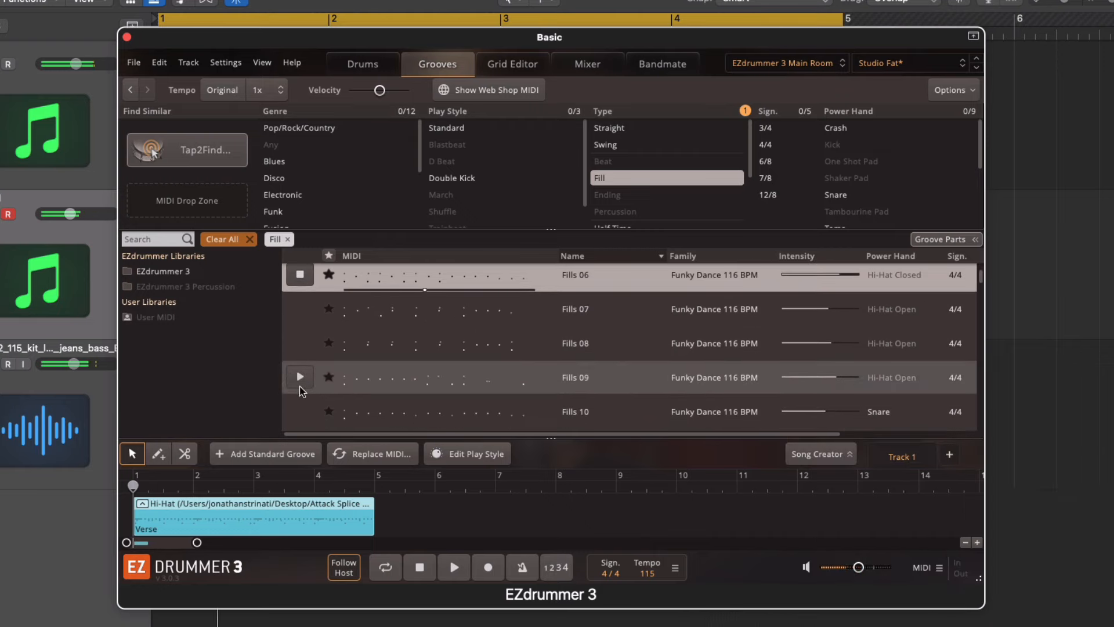
click(301, 389)
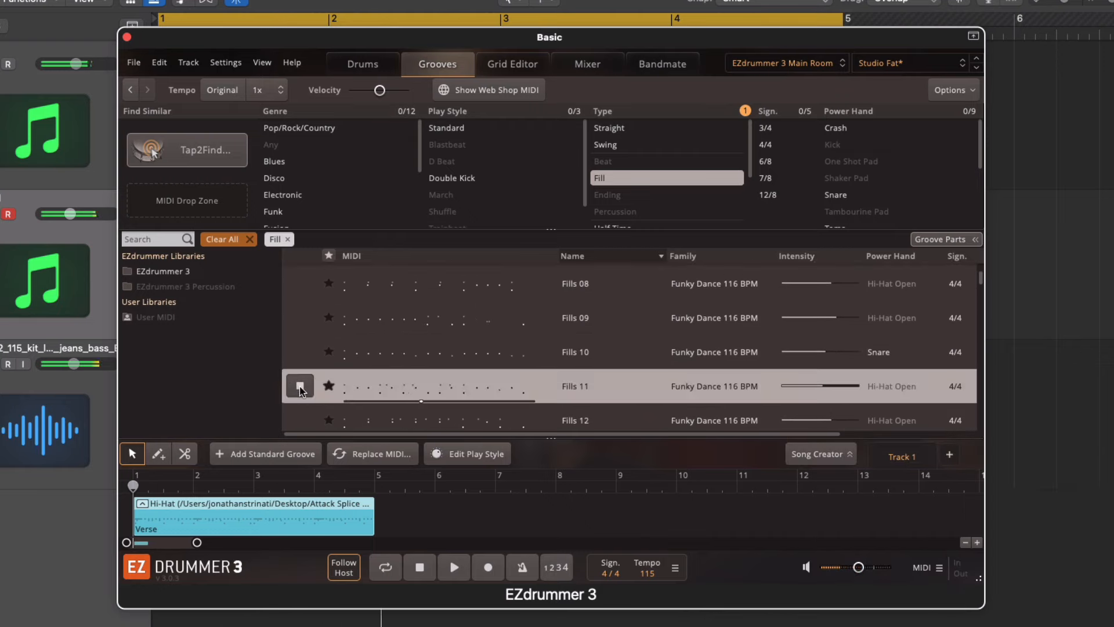
Add Fills 14 to the song track at bar 4, trim the verse groove to end there, and play the project
scroll(299, 385, down, 3)
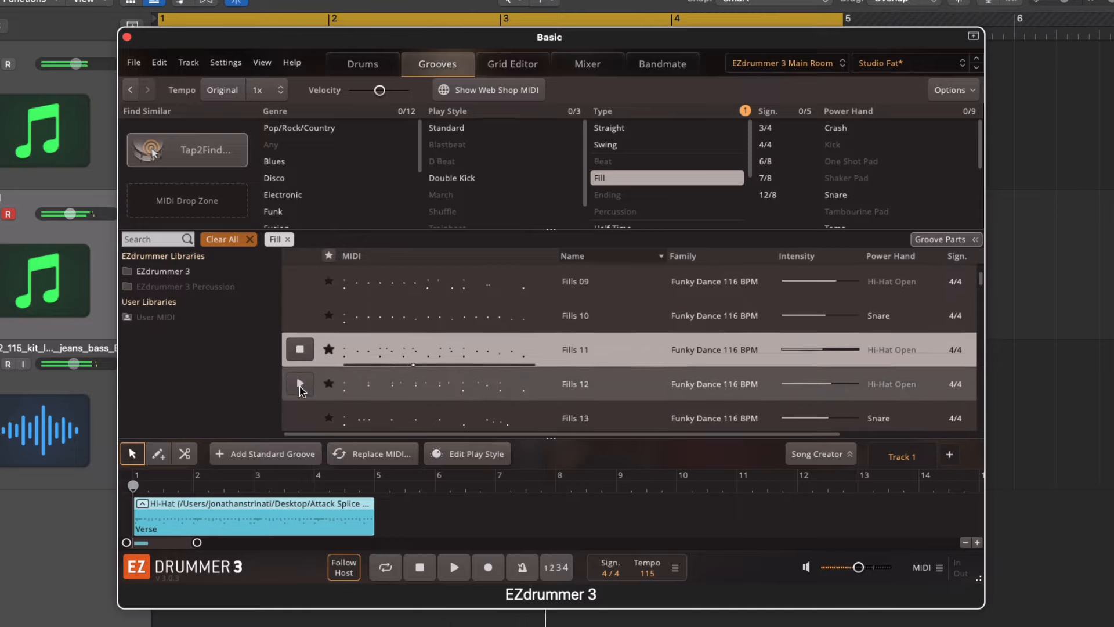
click(301, 409)
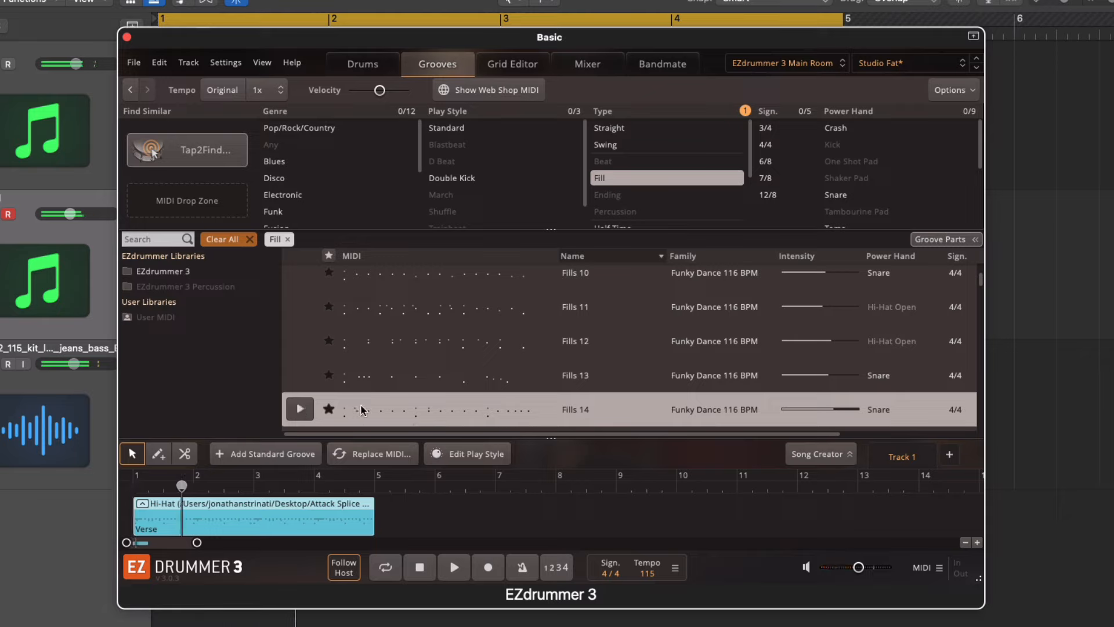
drag(360, 409, 406, 500)
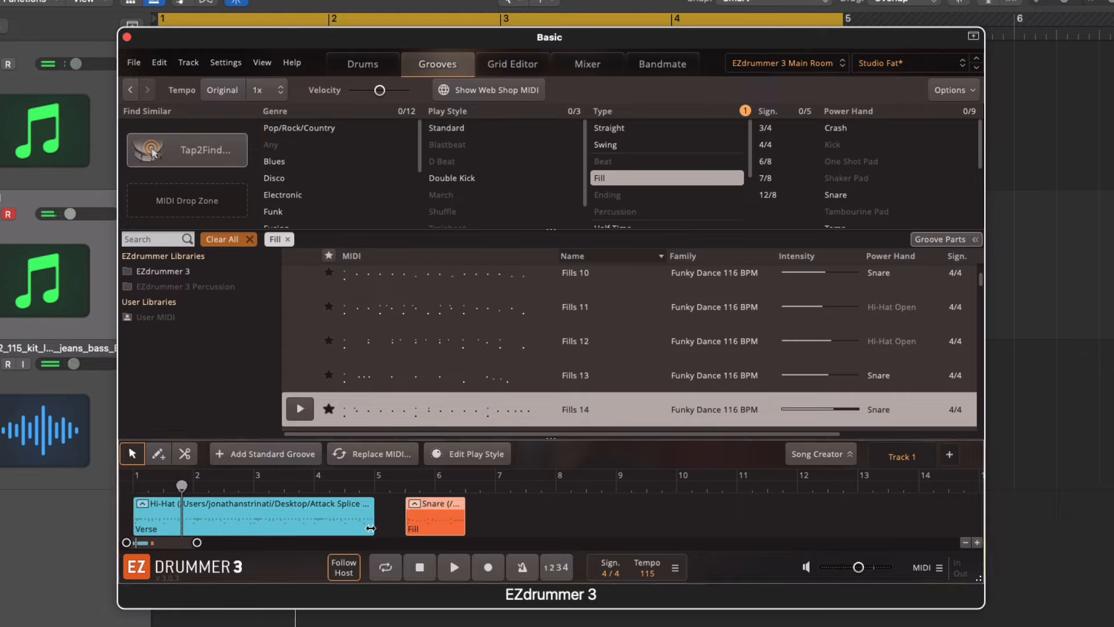
drag(452, 535, 350, 516)
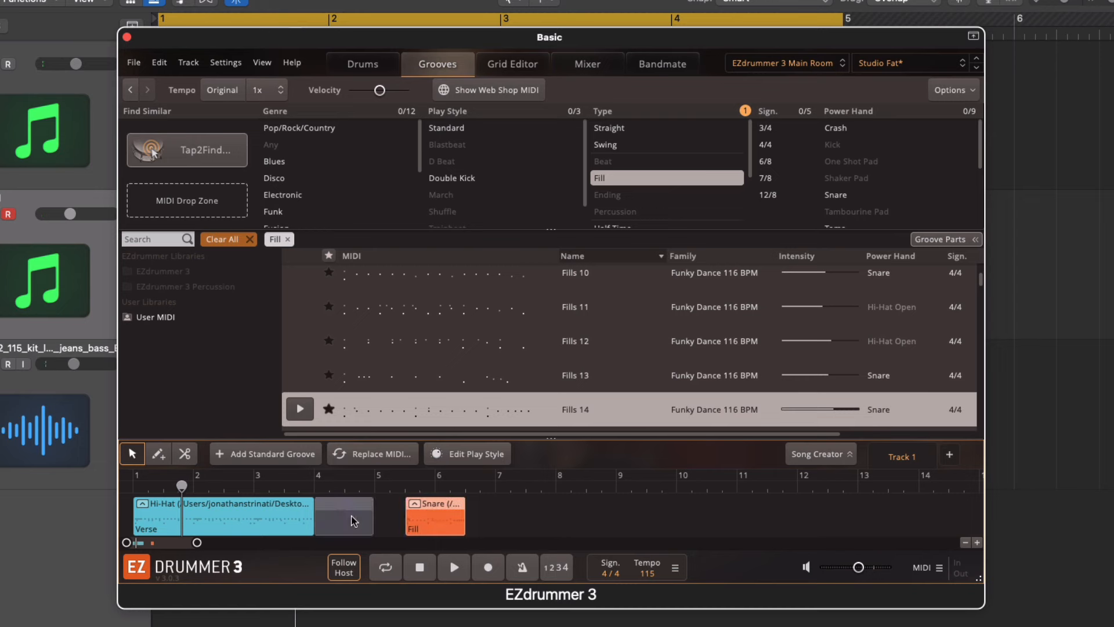
key(space)
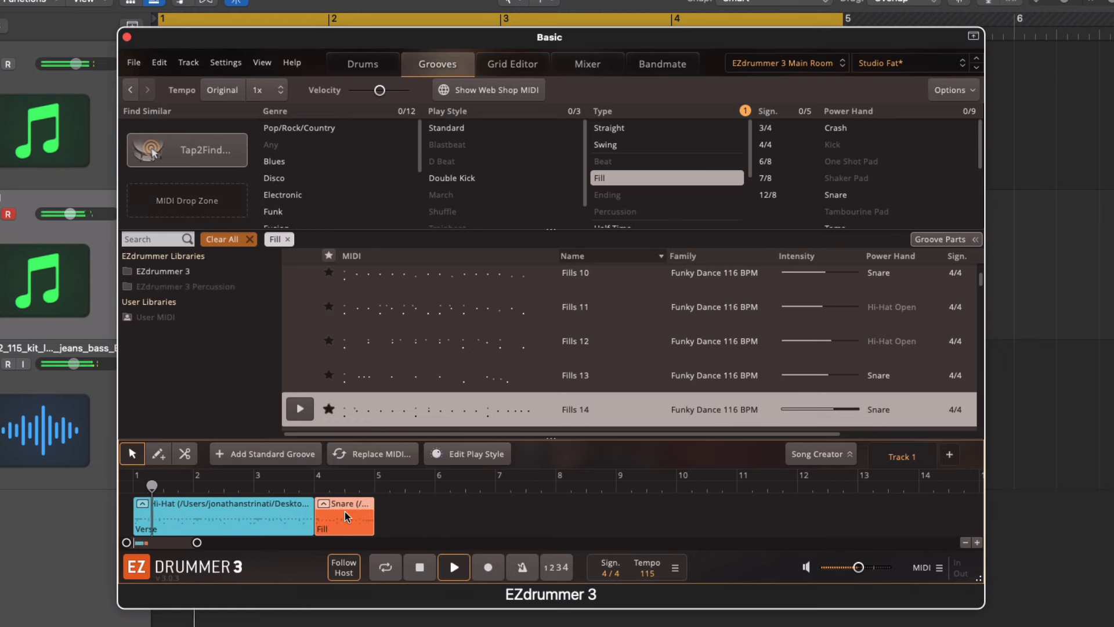
In the Grid Editor, select the closing run of snare notes in the bar 4 fill and raise their velocities
click(519, 66)
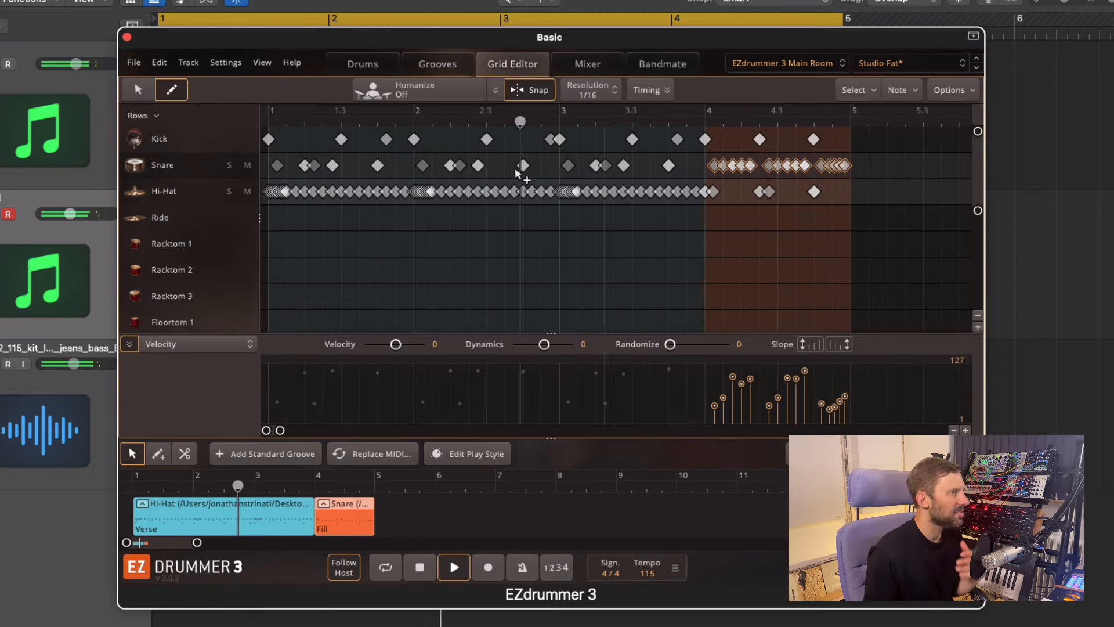
click(139, 88)
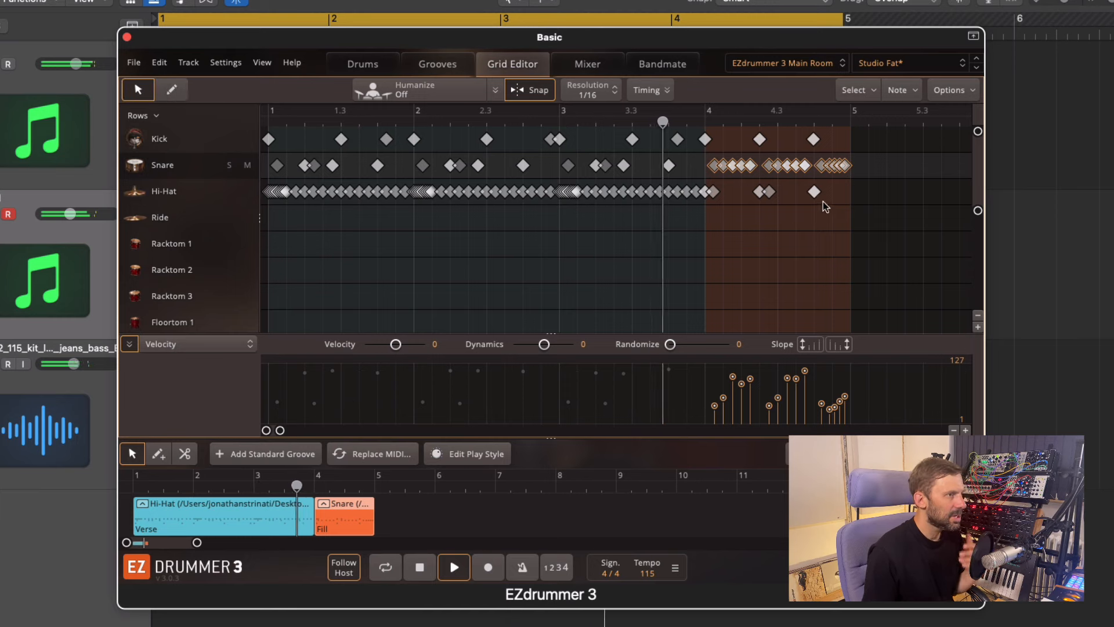
click(877, 196)
drag(872, 170, 817, 166)
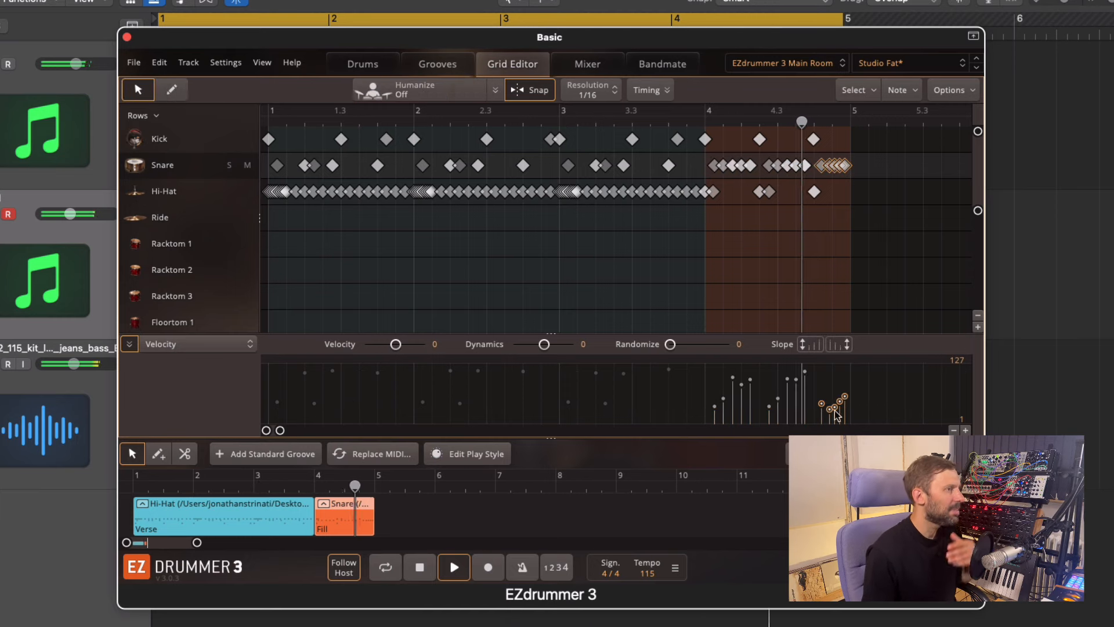
click(834, 403)
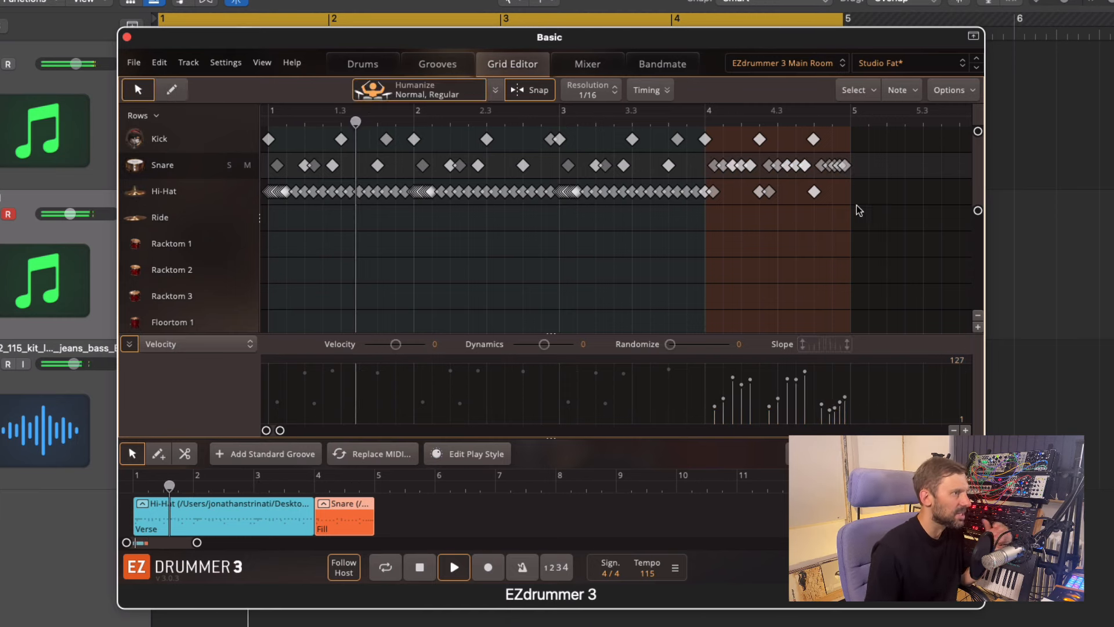
drag(859, 153, 821, 167)
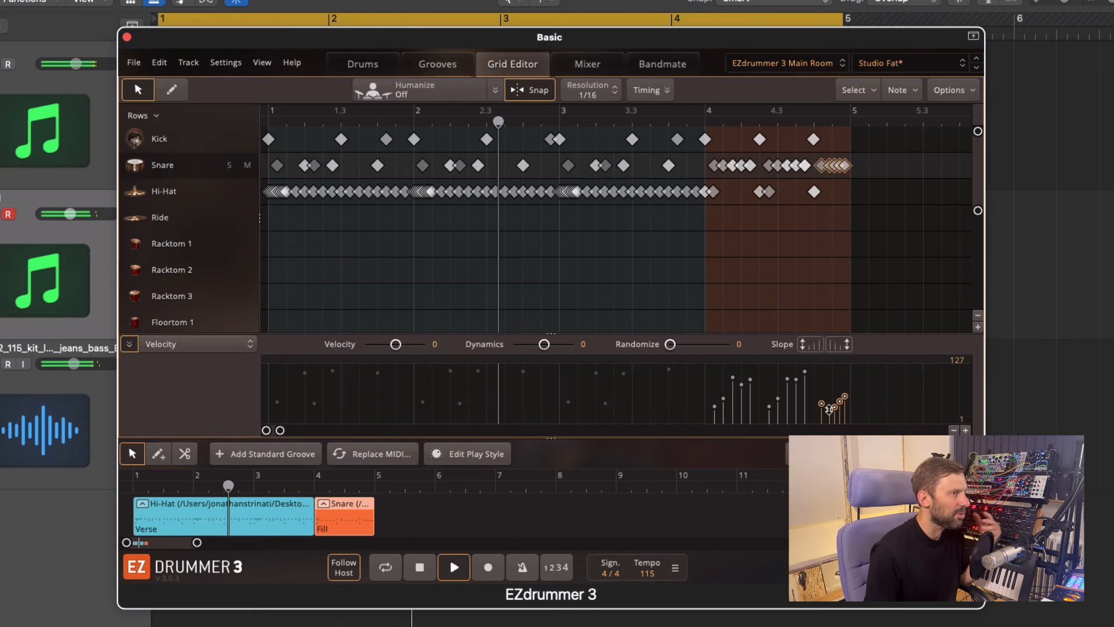
drag(829, 410, 828, 394)
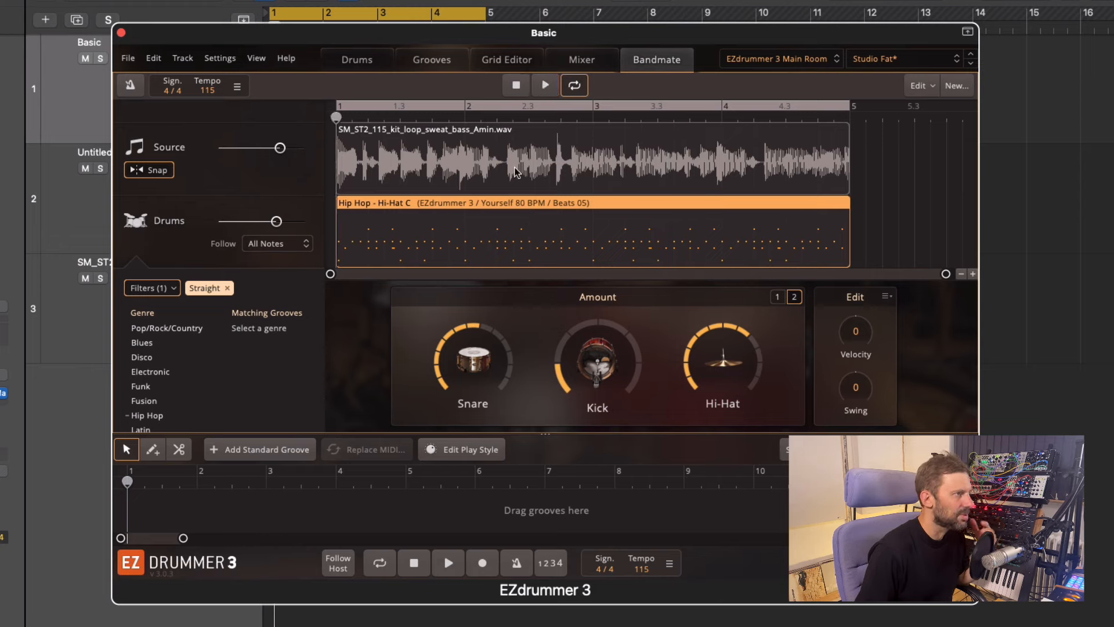
Place the Bandmate Hi-Hat C groove on the first Logic track at bar 1 and play the project
drag(503, 209, 339, 306)
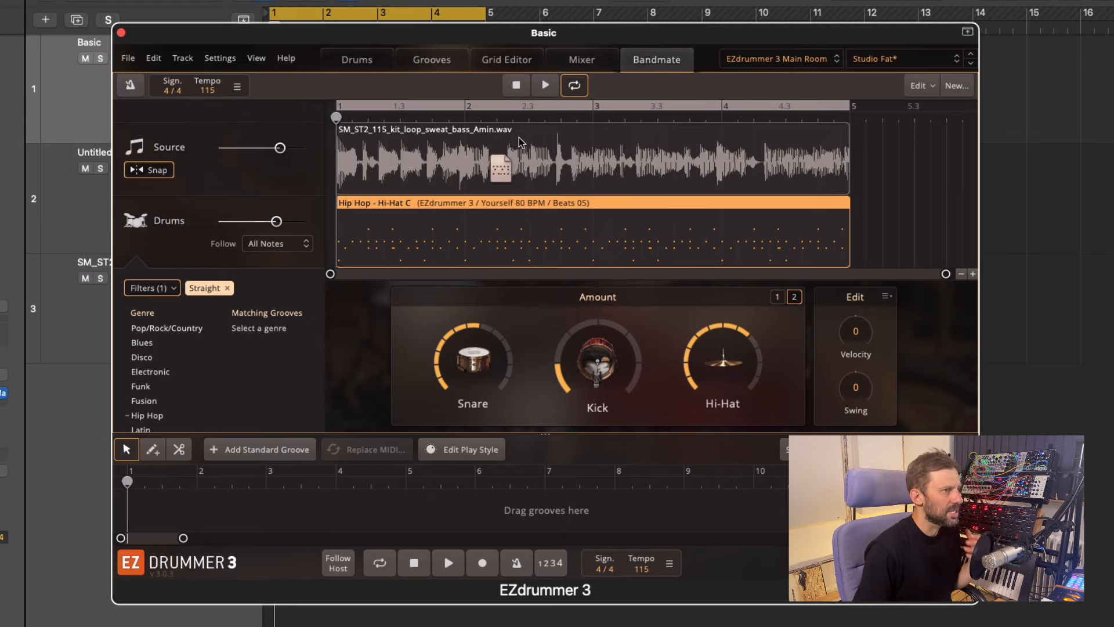
drag(970, 83, 324, 102)
key(space)
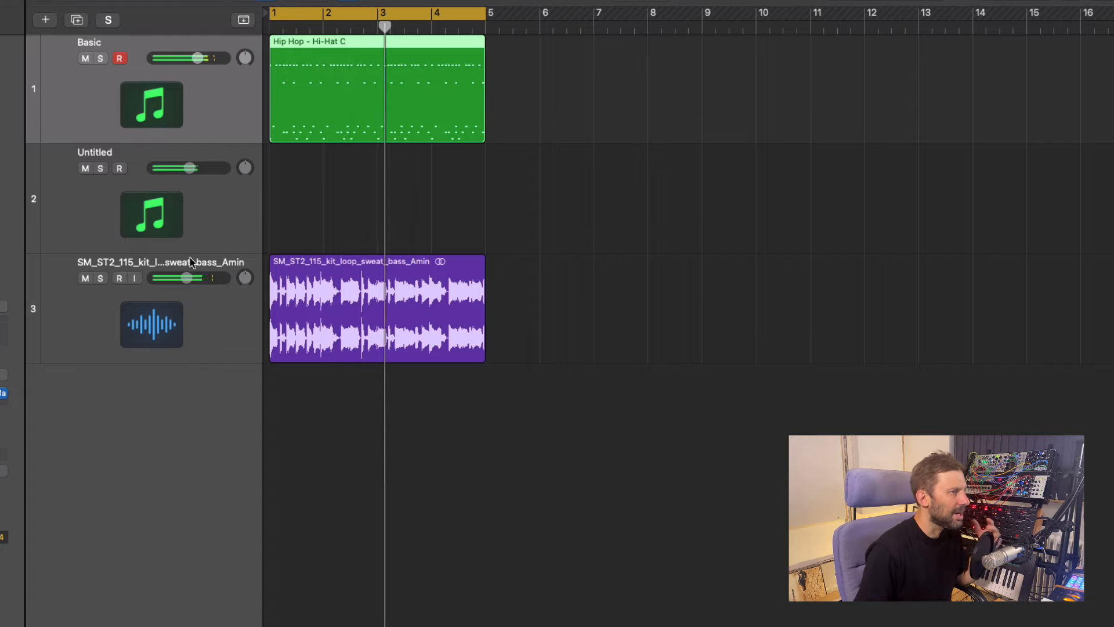
Separate the Hip Hop - Hi-Hat C region by note pitch
right_click(349, 78)
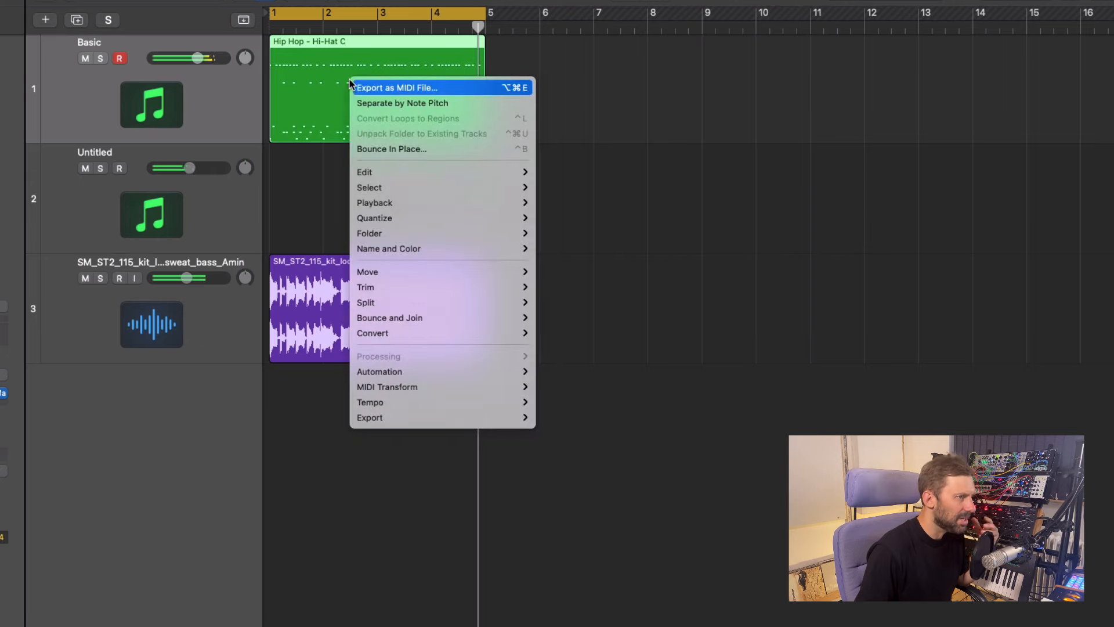
mouse_move(411, 333)
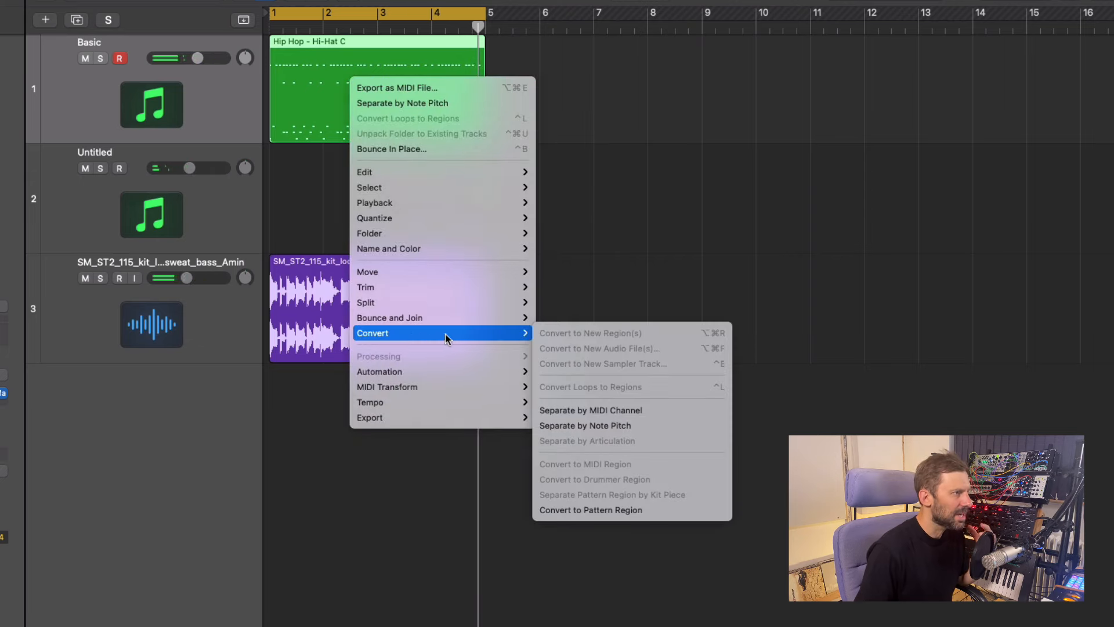
click(584, 426)
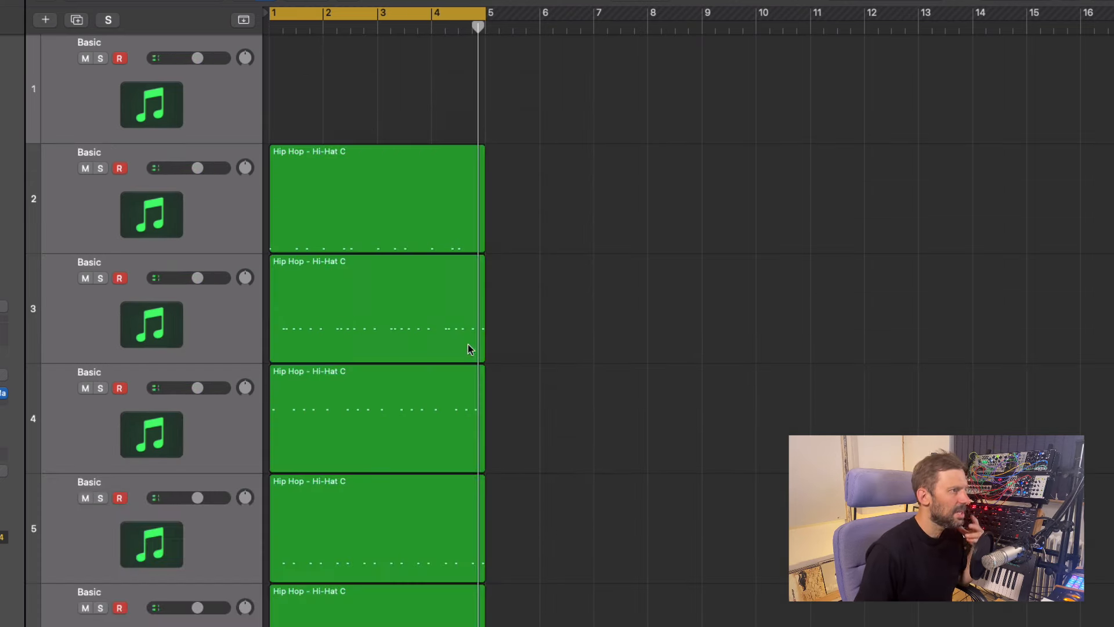
scroll(431, 350, down, 3)
Play the project and solo the separated drum regions on tracks 2, 3 and 4 one by one
click(161, 115)
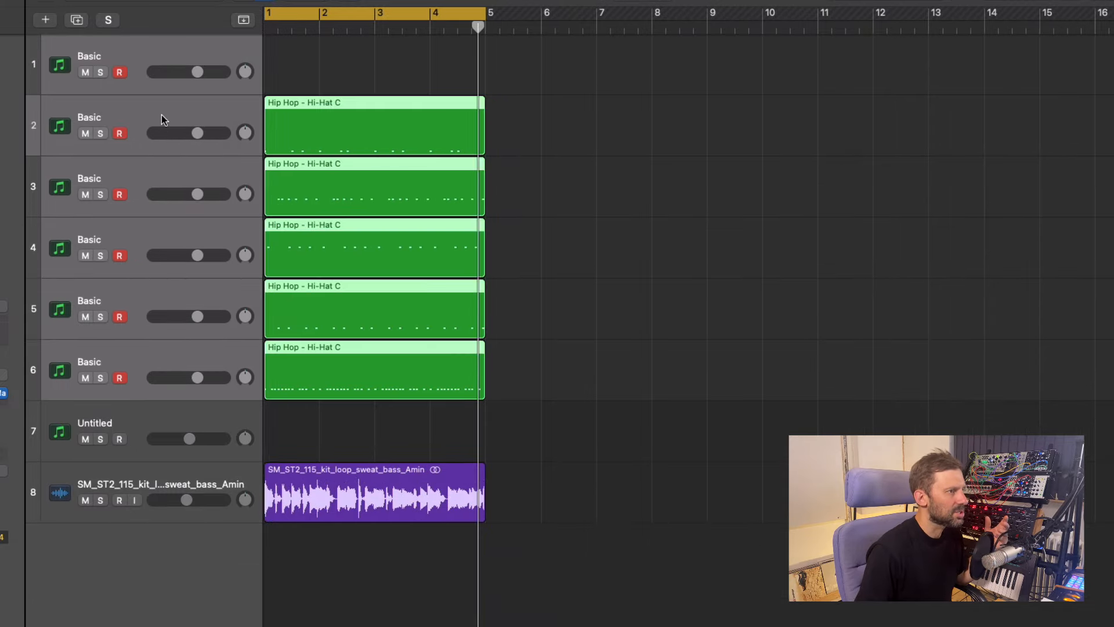
key(space)
click(438, 116)
key(ctrl+s)
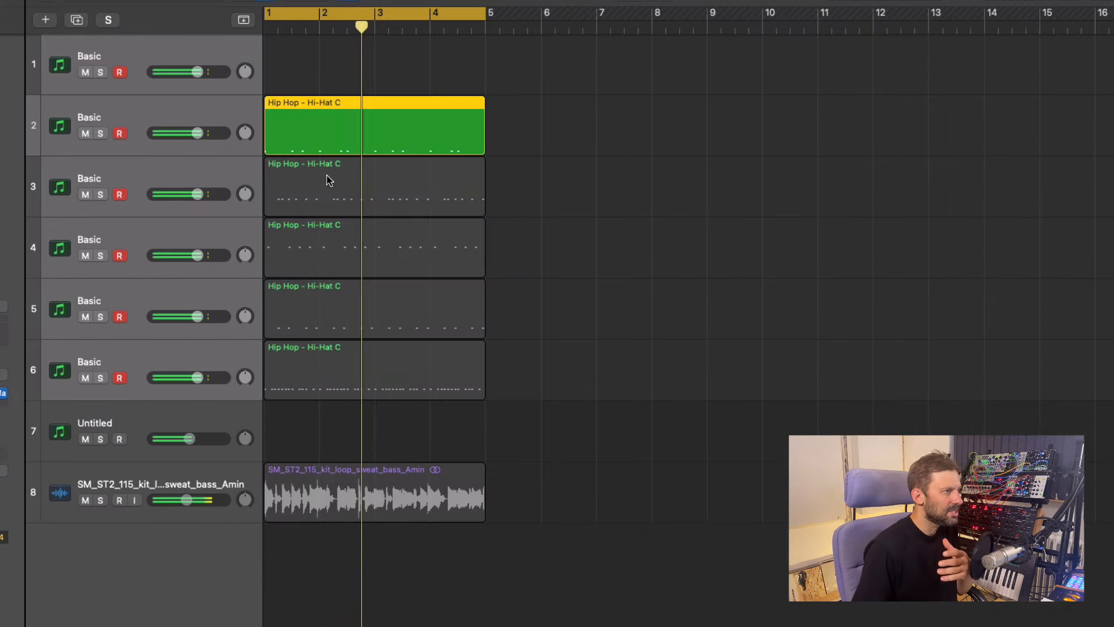
click(214, 172)
click(294, 189)
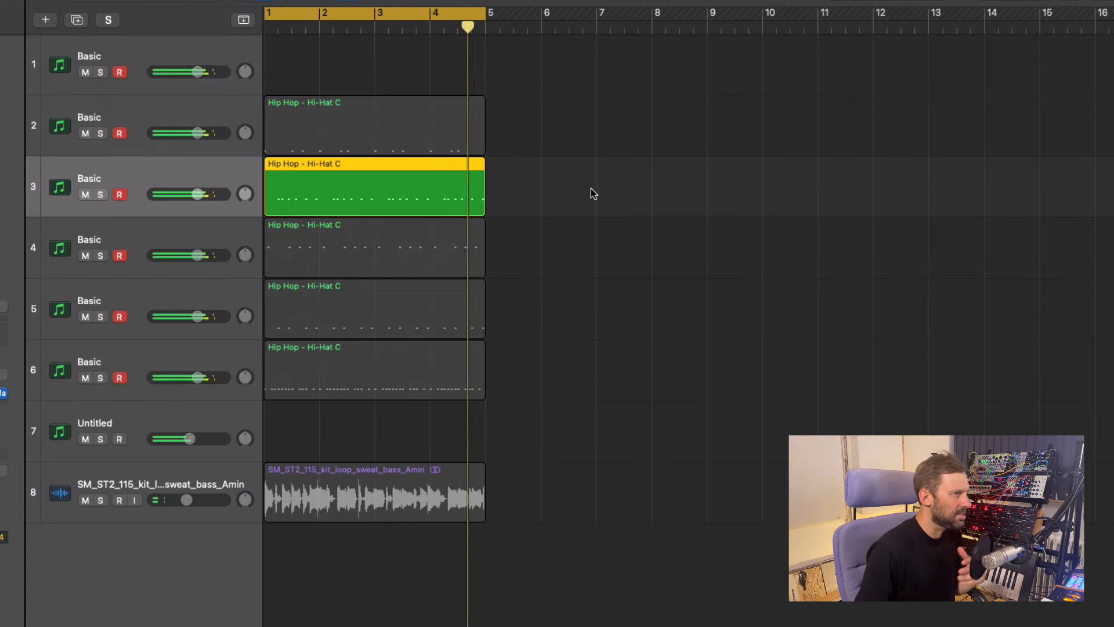
click(423, 246)
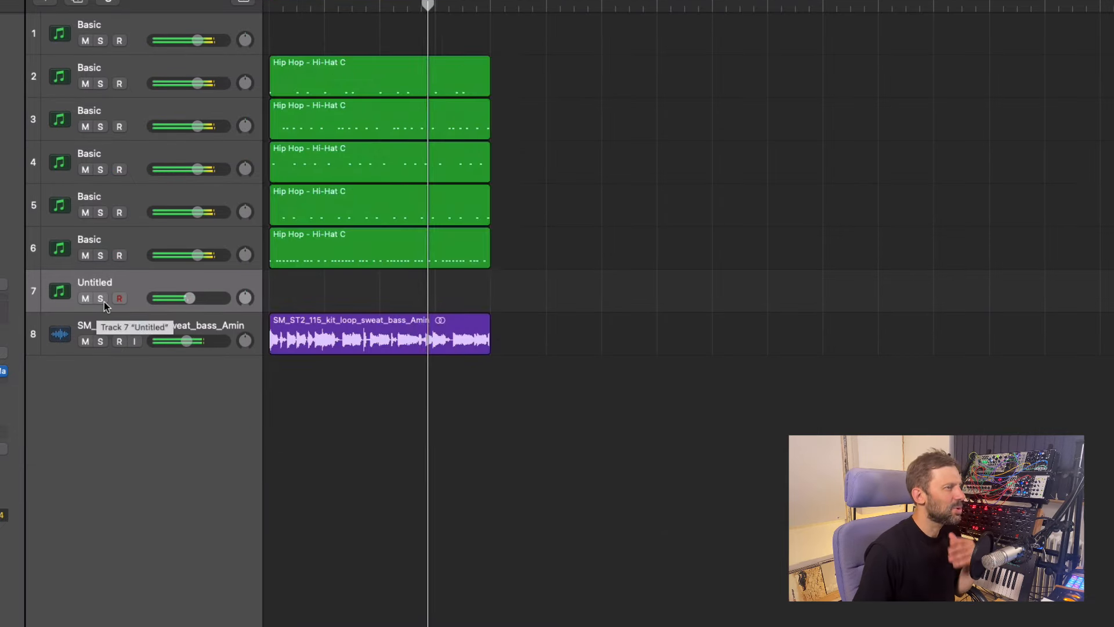
Solo the EZkeys track, show the plug-in windows and close EZdrummer so only EZkeys stays open
click(103, 301)
key(v)
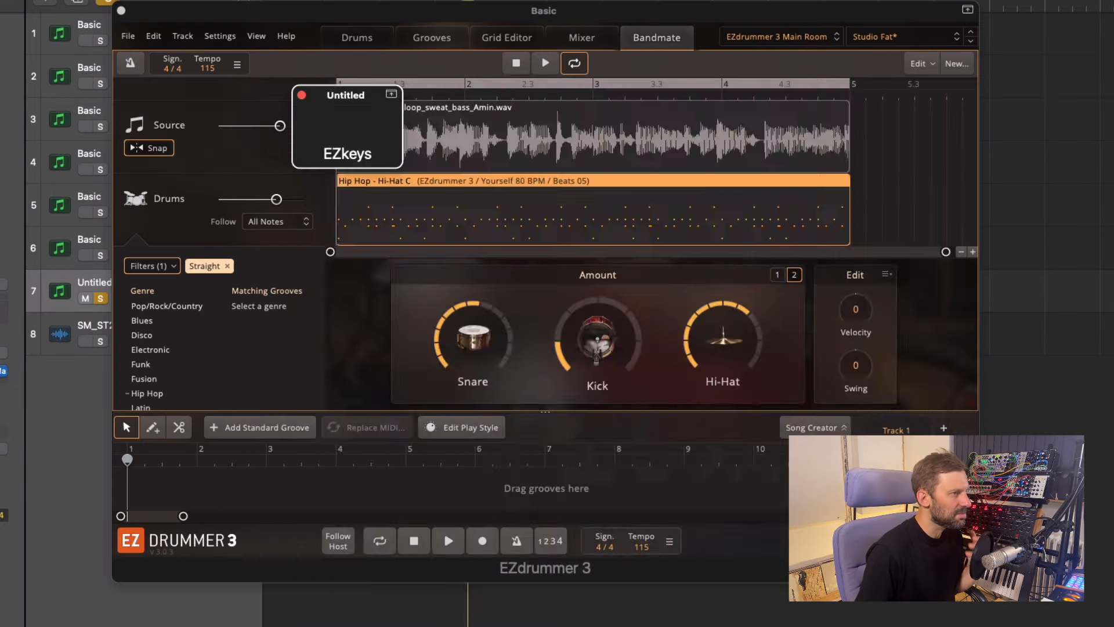
click(120, 11)
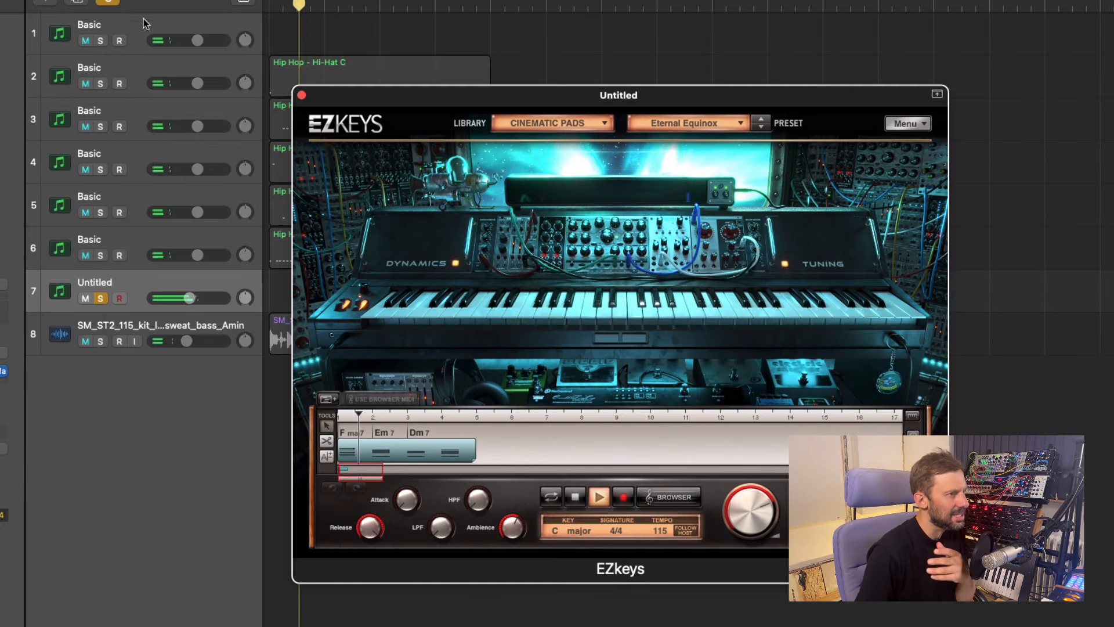
drag(511, 85, 458, 75)
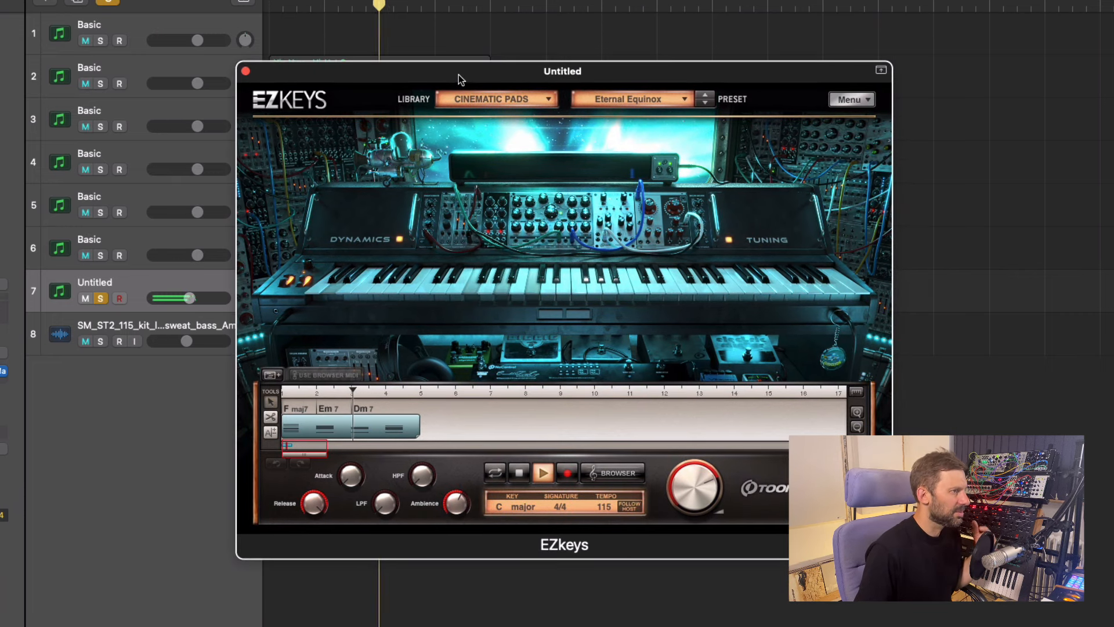
Duplicate the EZkeys track with its settings, close the original's plug-in window and unsolo the original track
click(156, 282)
key(space)
key(super+d)
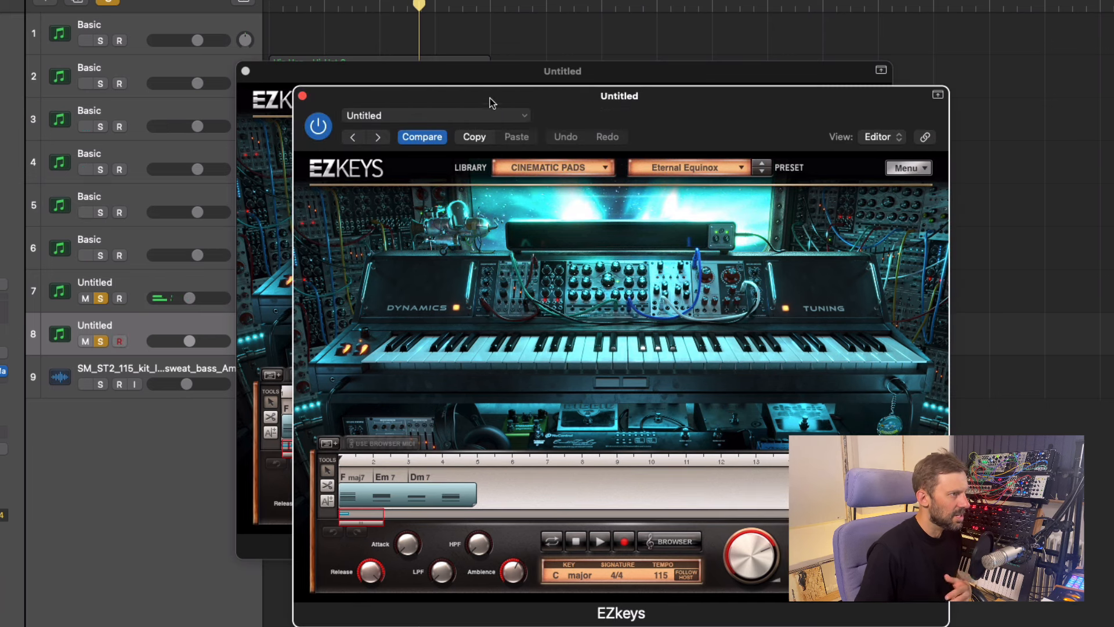
drag(490, 99, 612, 60)
click(245, 71)
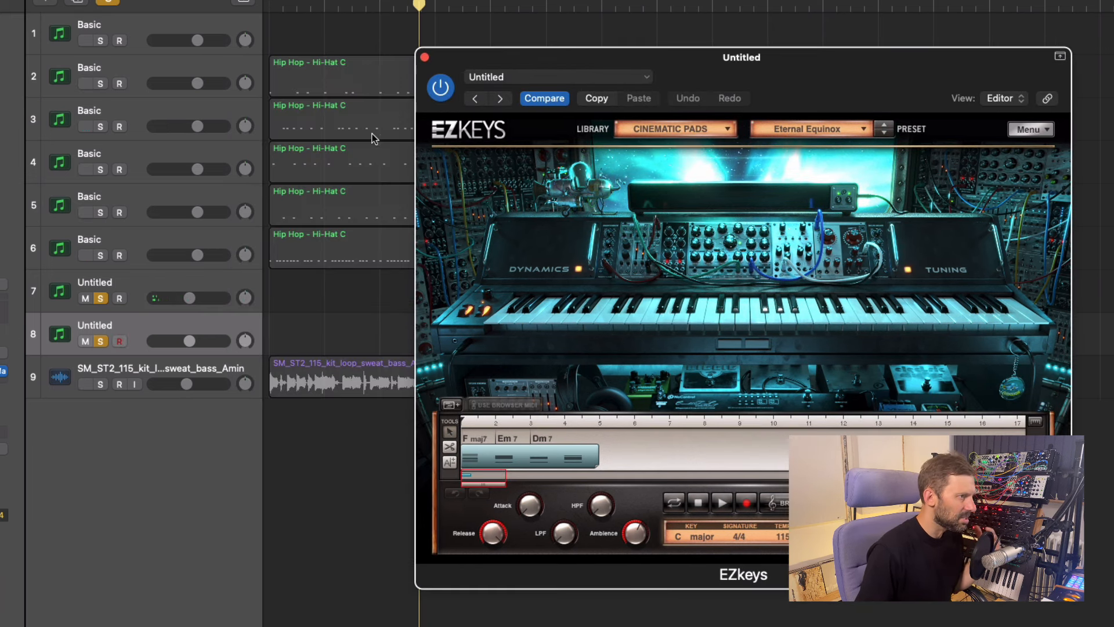
click(102, 299)
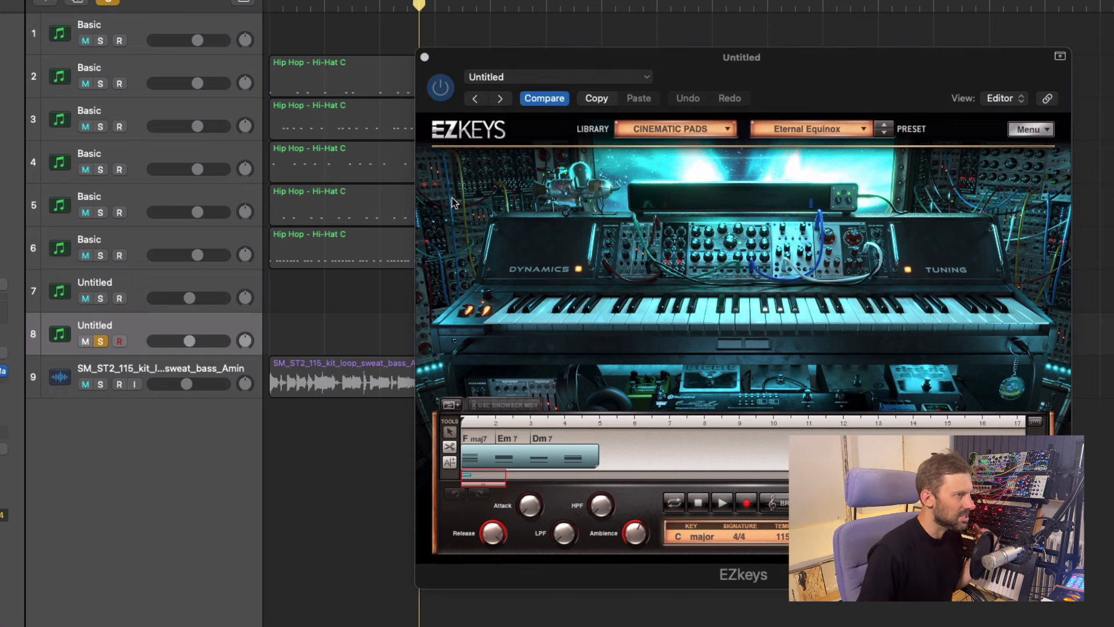
Load the Electronic Pop library in the duplicated EZkeys and choose the Vocal Chops 1 preset, followed by Vocal Chops 2
click(645, 126)
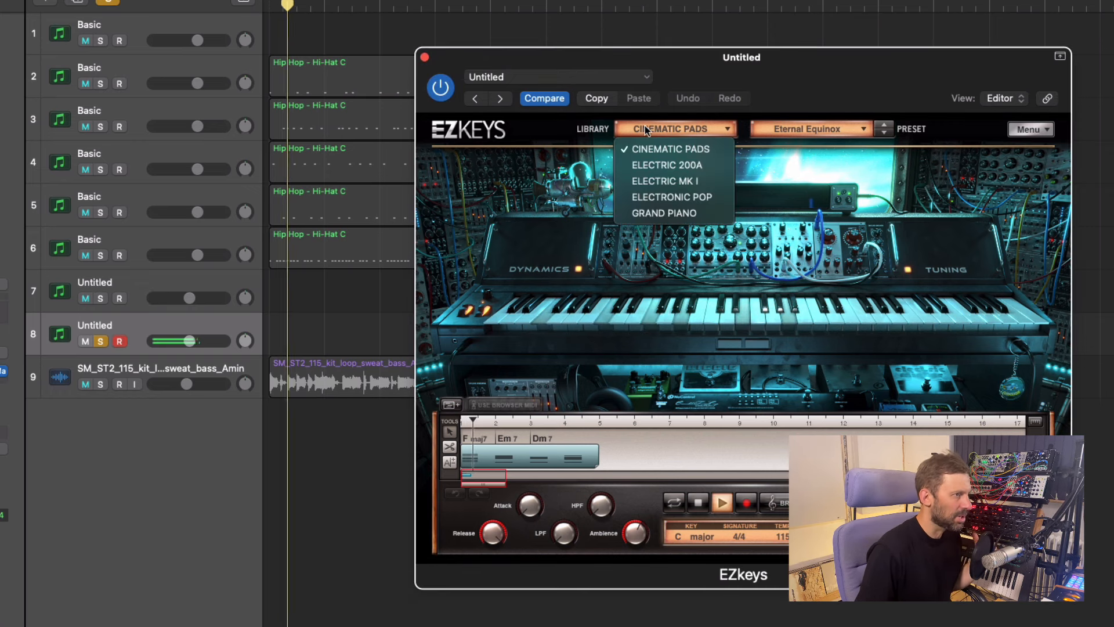
click(672, 196)
drag(809, 89, 712, 71)
click(716, 126)
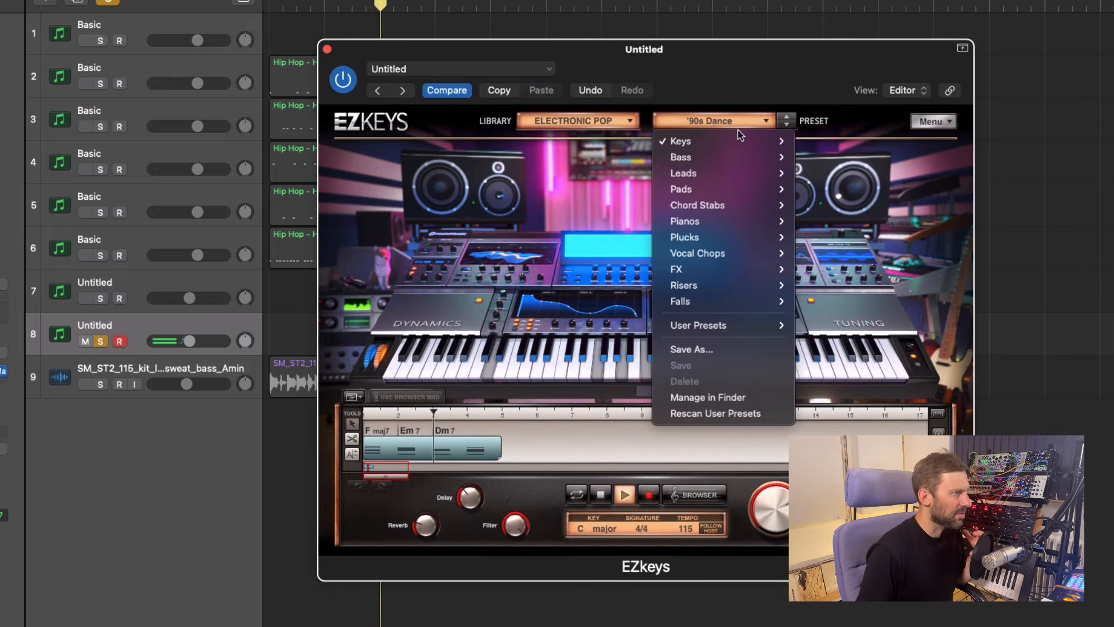
mouse_move(722, 269)
mouse_move(754, 253)
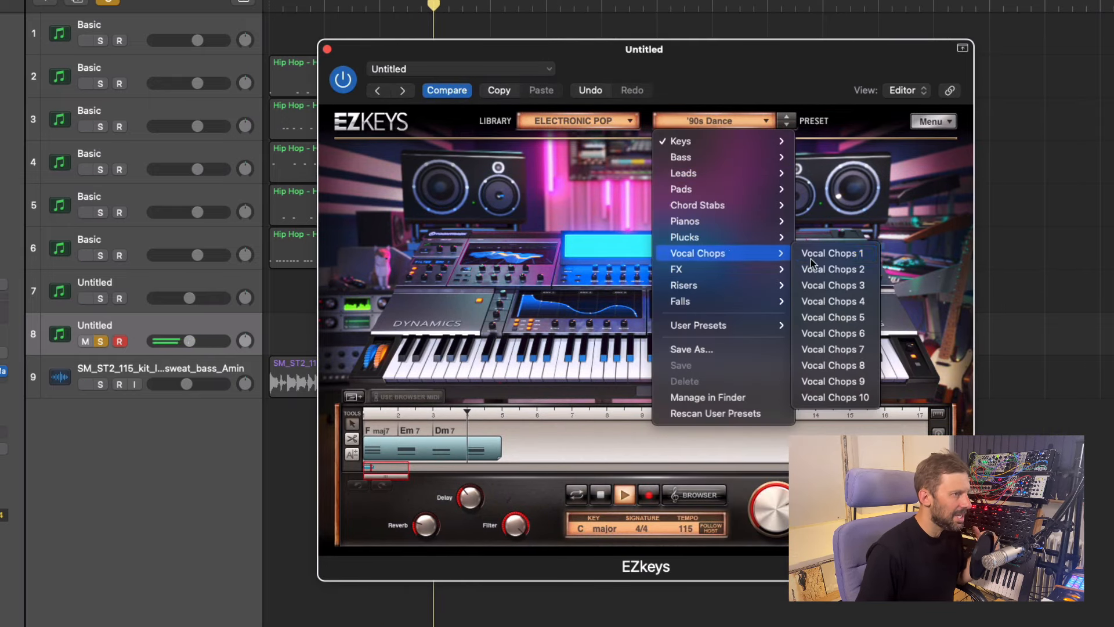
click(825, 258)
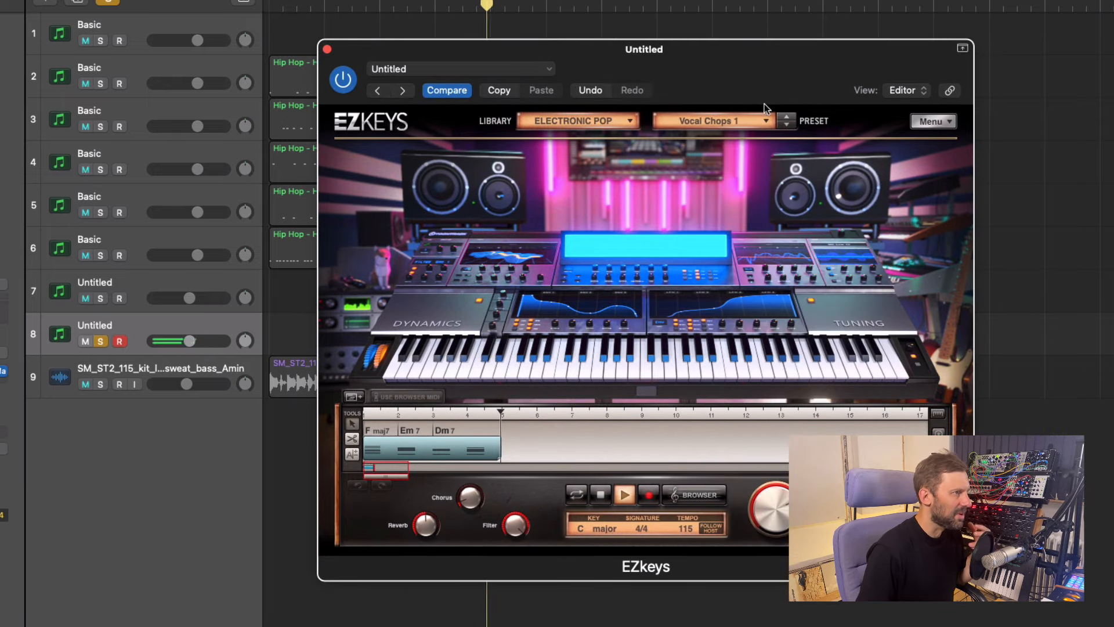
click(785, 124)
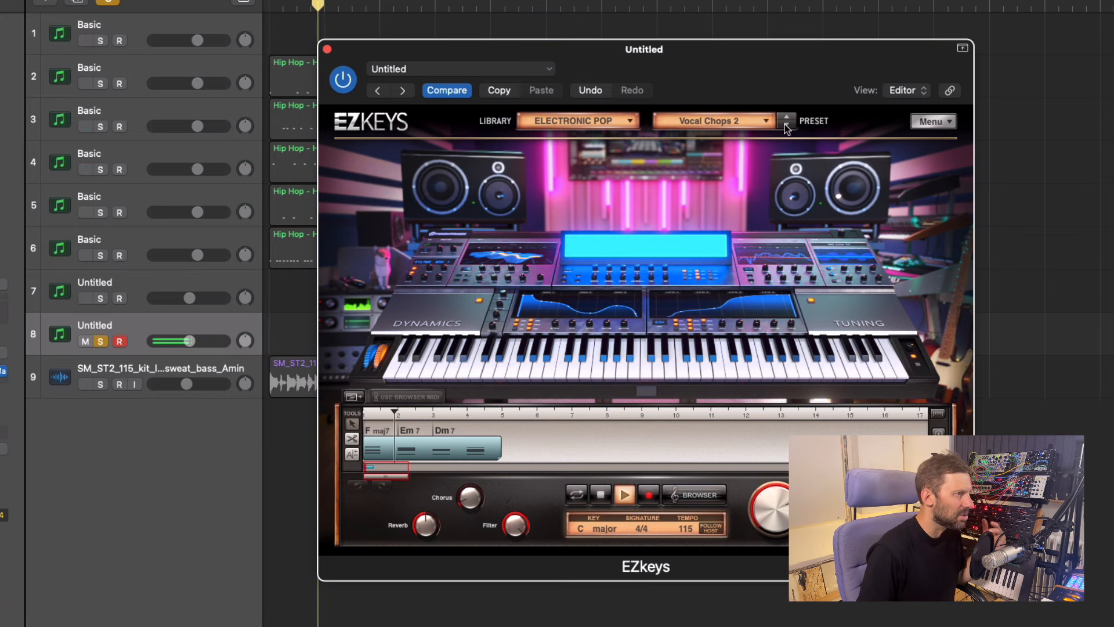
Select the chord block and preview it with the EZkeys MIDI rhythm Rhythmical Chords, Quarter Notes, Variation 04
click(427, 444)
click(409, 397)
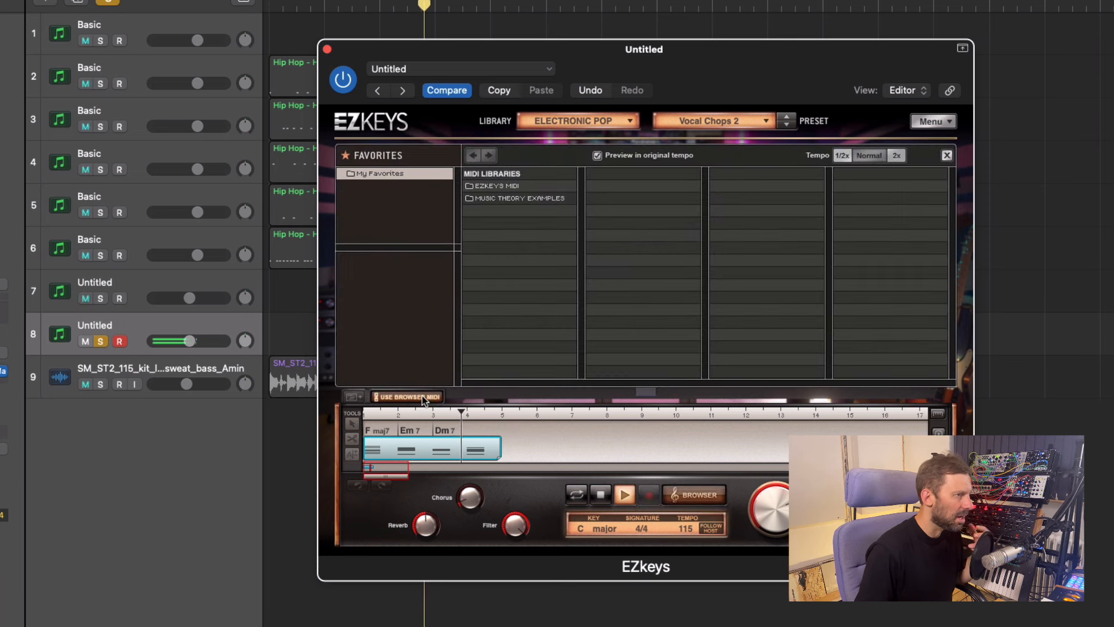
click(565, 186)
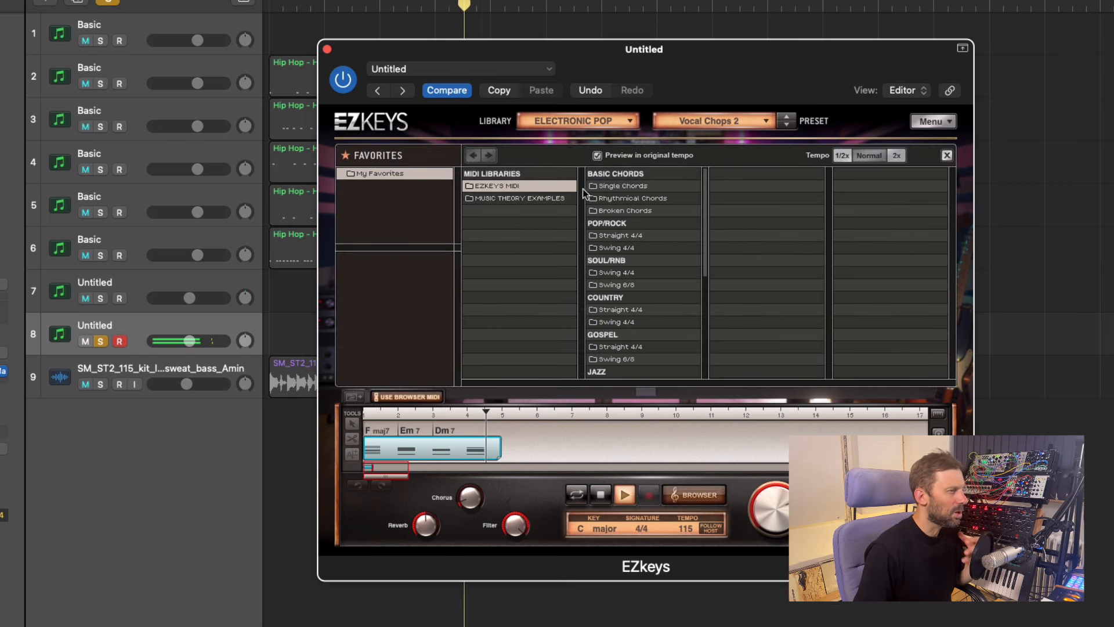
click(616, 198)
click(781, 199)
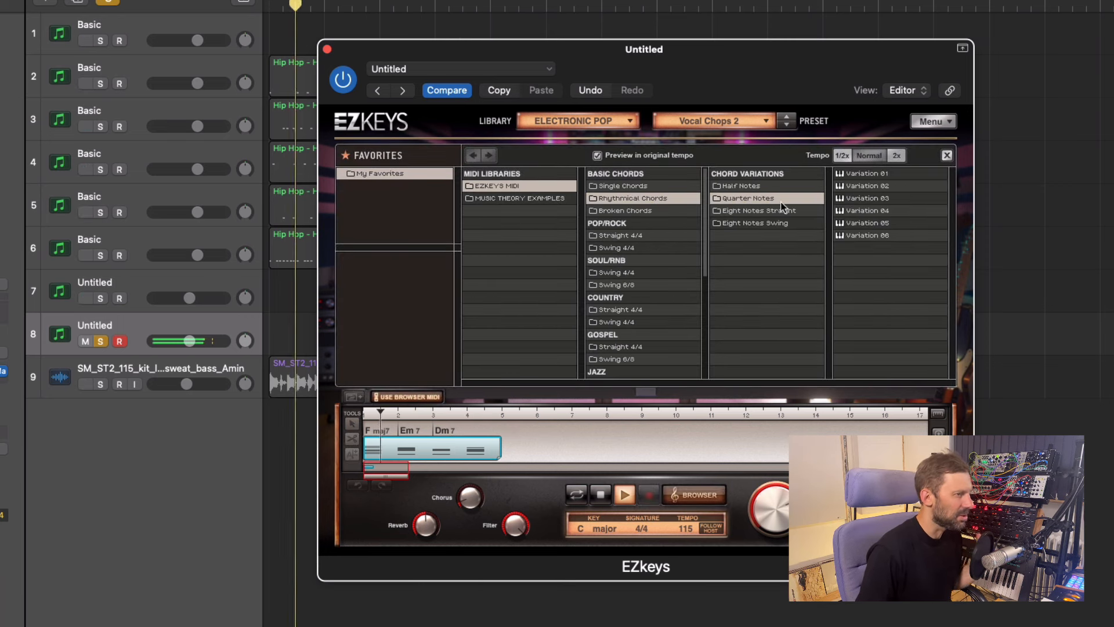
click(860, 210)
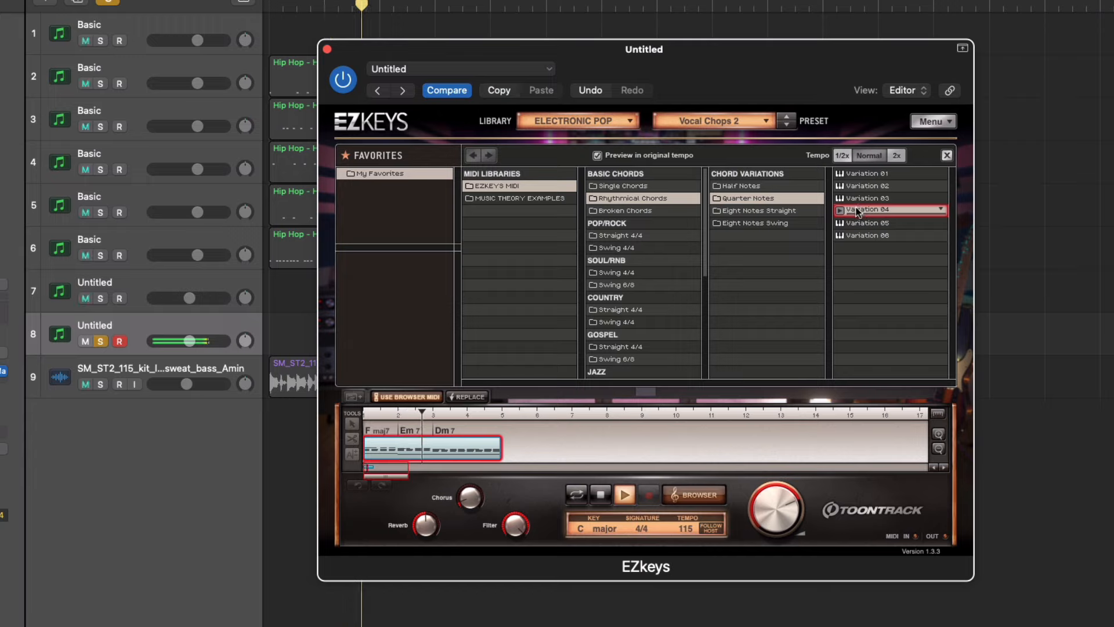
Audition the chord block with Quarter Notes Variation 06, followed by Broken Chords, Position 2, Variation 04
click(862, 235)
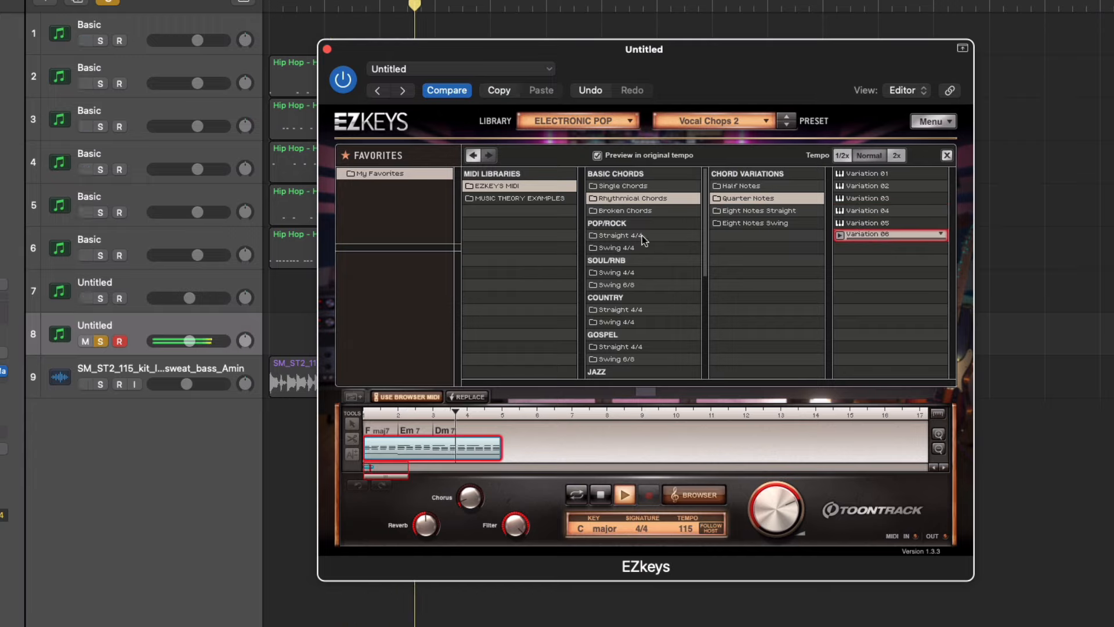
click(630, 210)
click(806, 200)
click(870, 209)
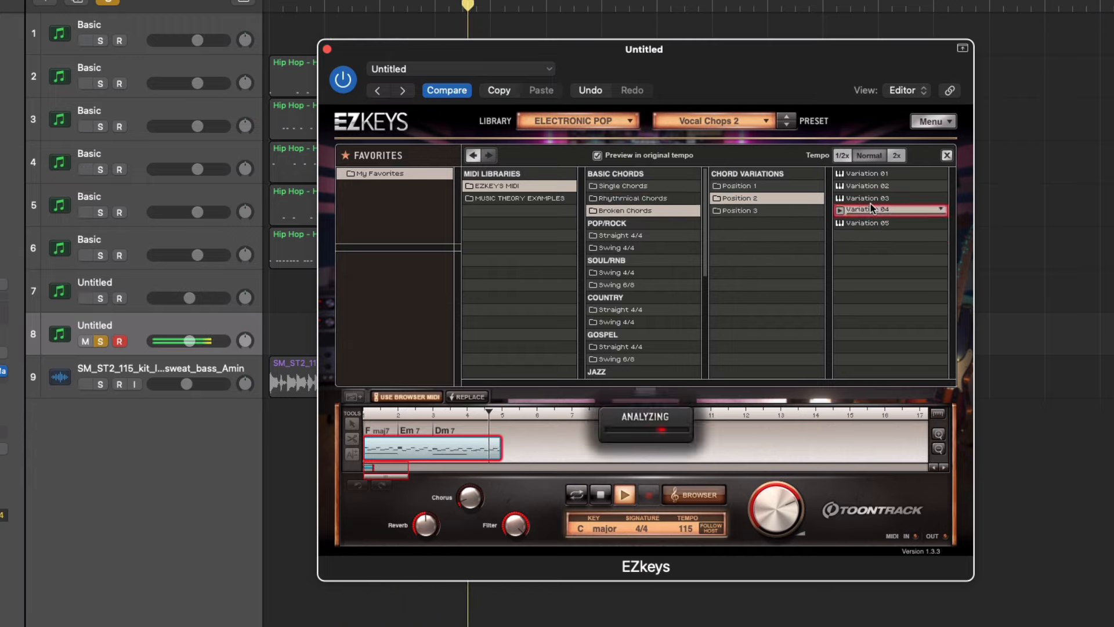
Audition the chord block with the Single Chords, Rolling Chords, Variation 02 pattern
click(642, 188)
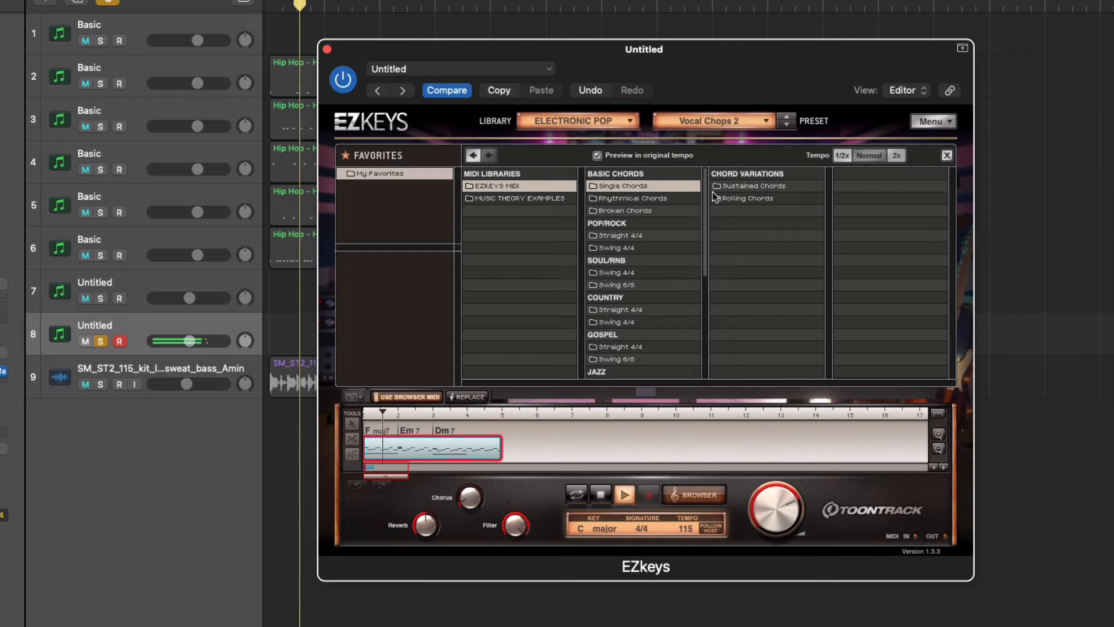
click(730, 198)
click(847, 189)
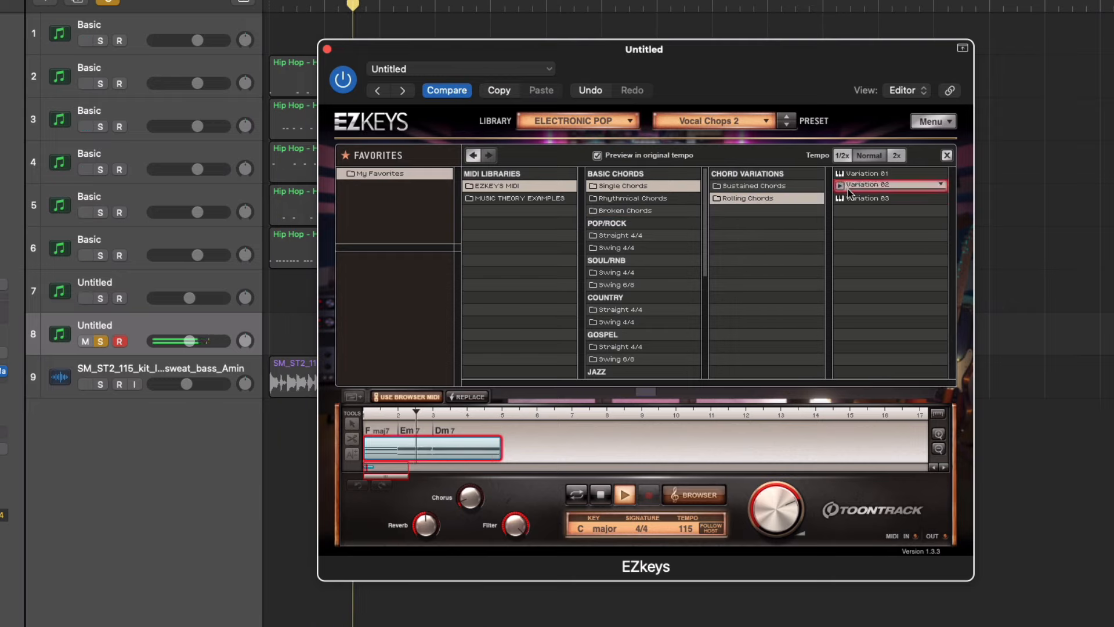
Apply the Rhythmical Chords, Eight Notes Straight, Variation 04 rhythm to the selected chord block
click(651, 196)
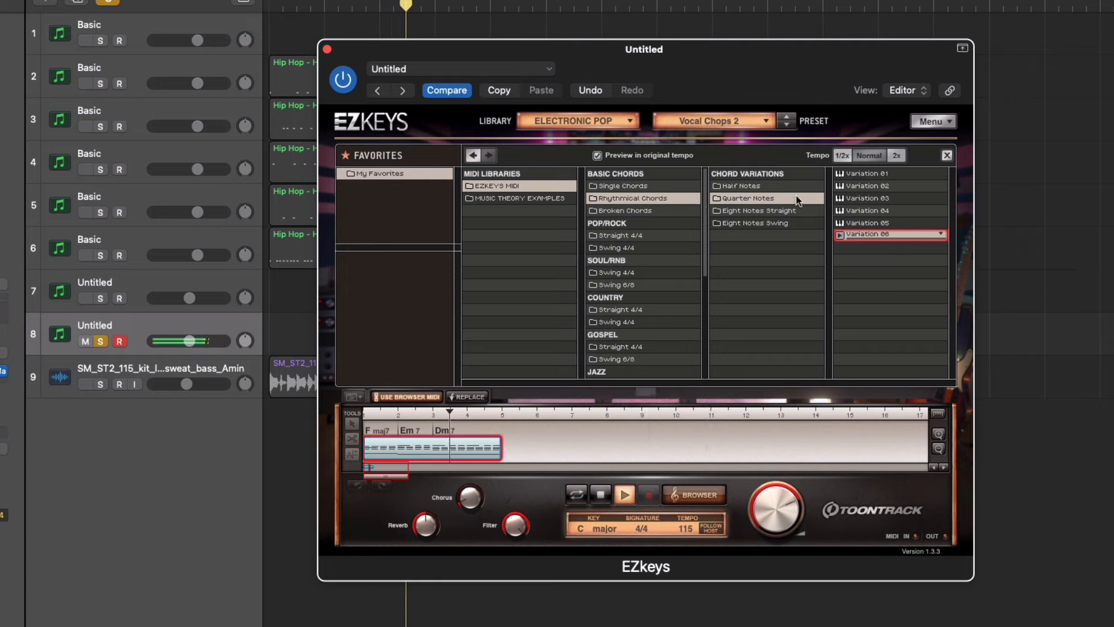
click(778, 212)
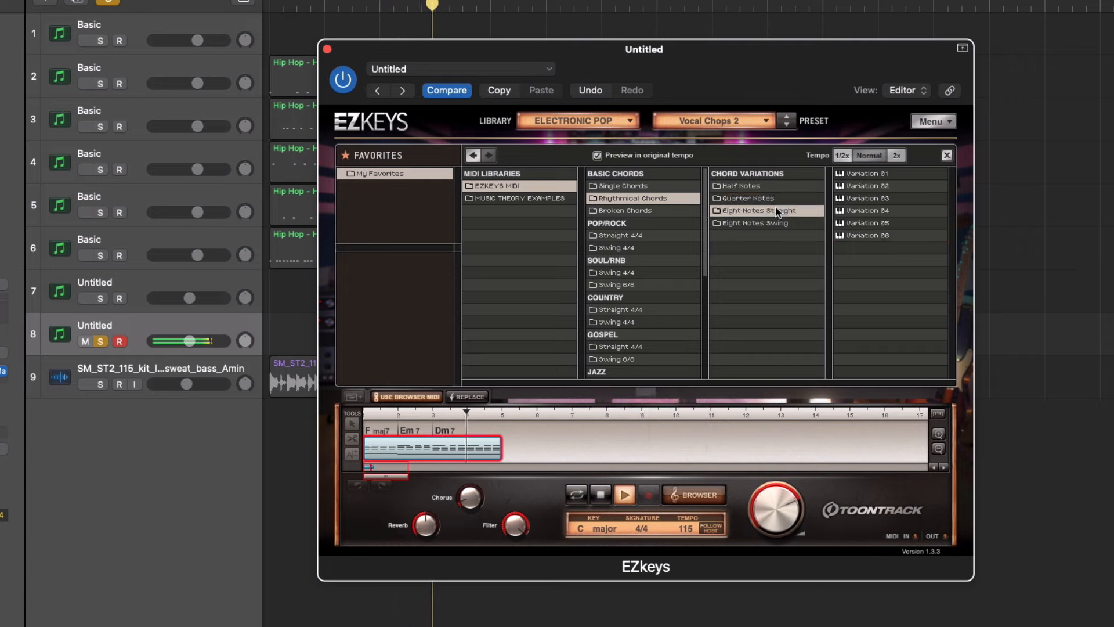
click(851, 211)
Solo the original EZkeys track alongside the duplicate, lower the duplicate's volume against it, and clear all solos
click(102, 298)
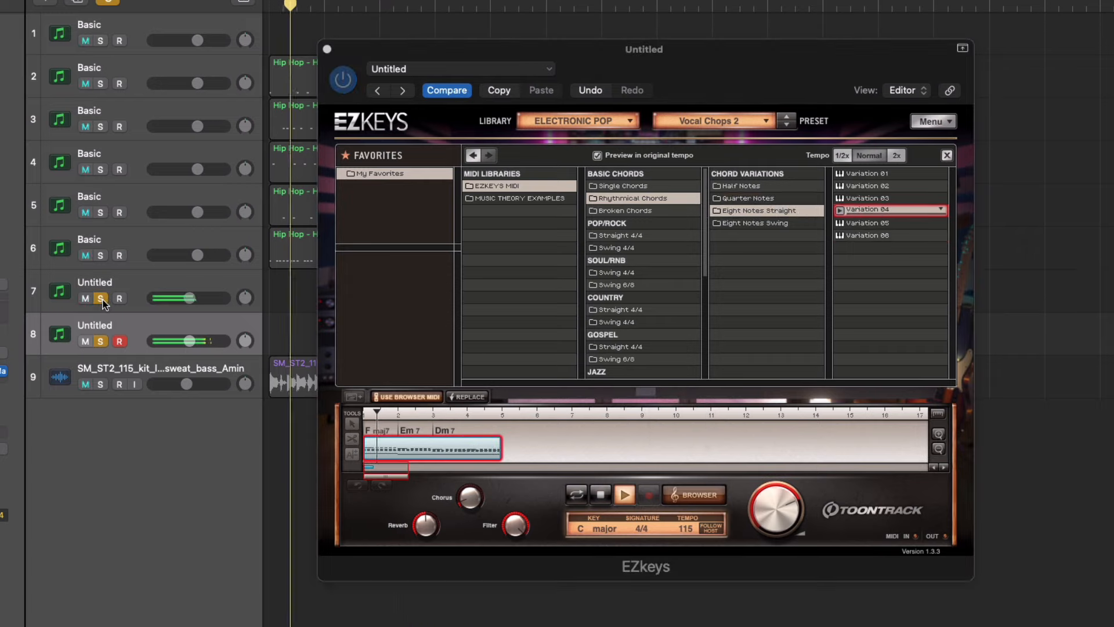
drag(189, 341, 183, 341)
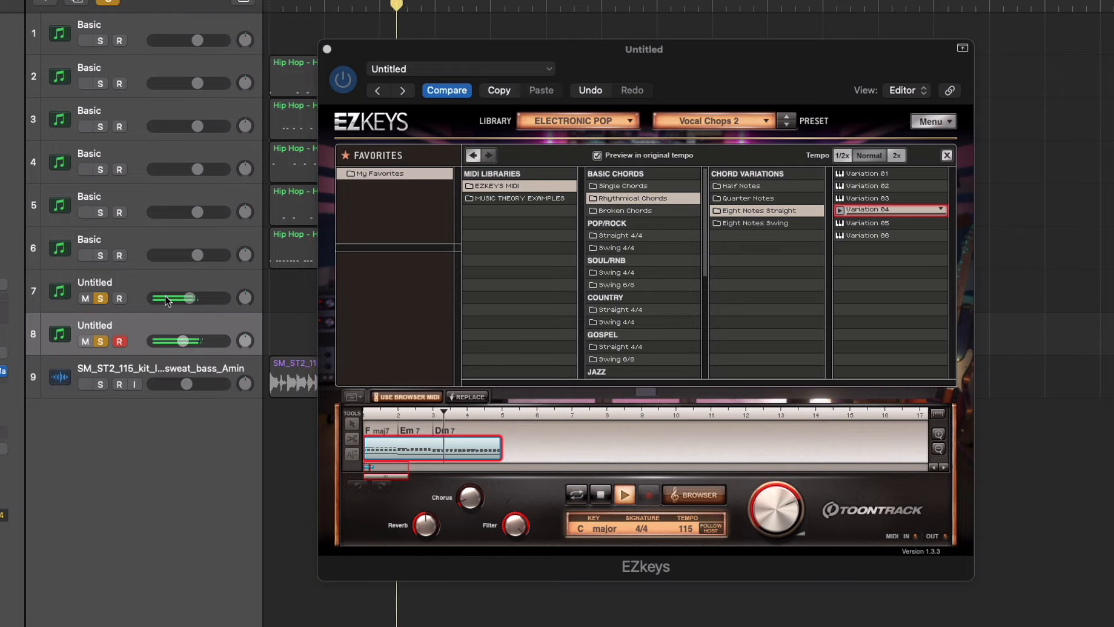
click(109, 3)
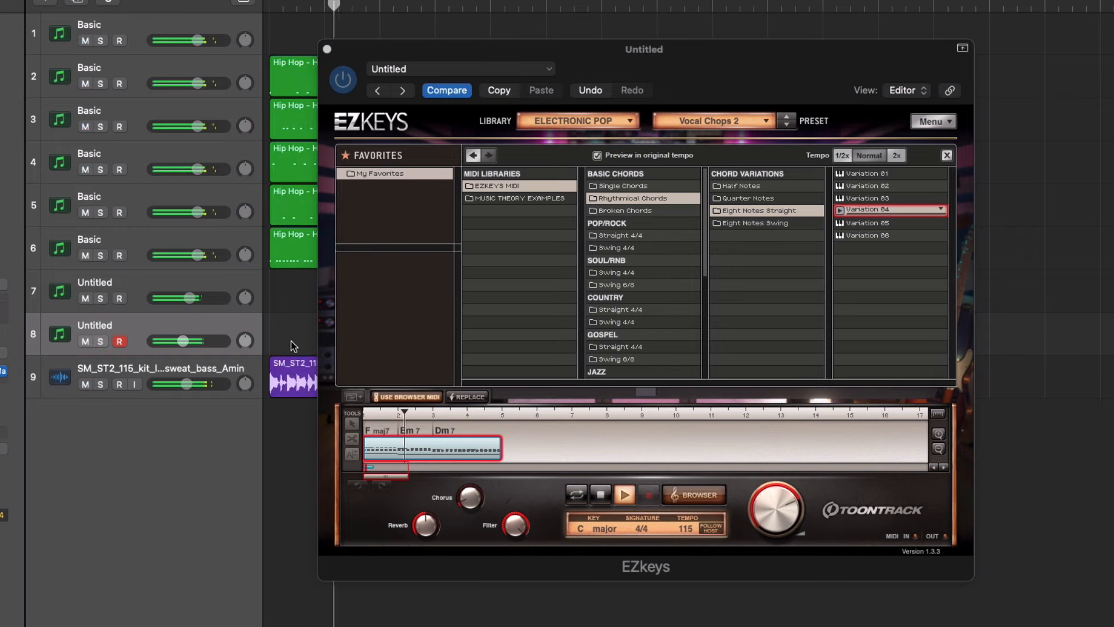
Balance the EZkeys layers in the full mix, setting the duplicated track to -9.8 dB and the original to -4.5 dB
drag(184, 342, 182, 341)
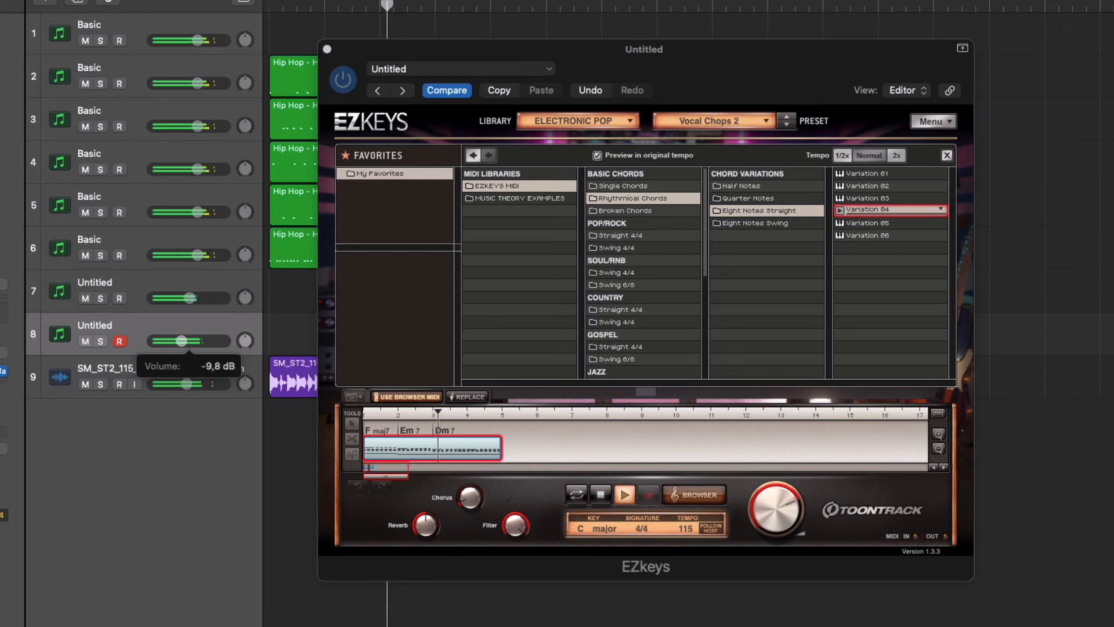
click(190, 297)
drag(192, 297, 193, 300)
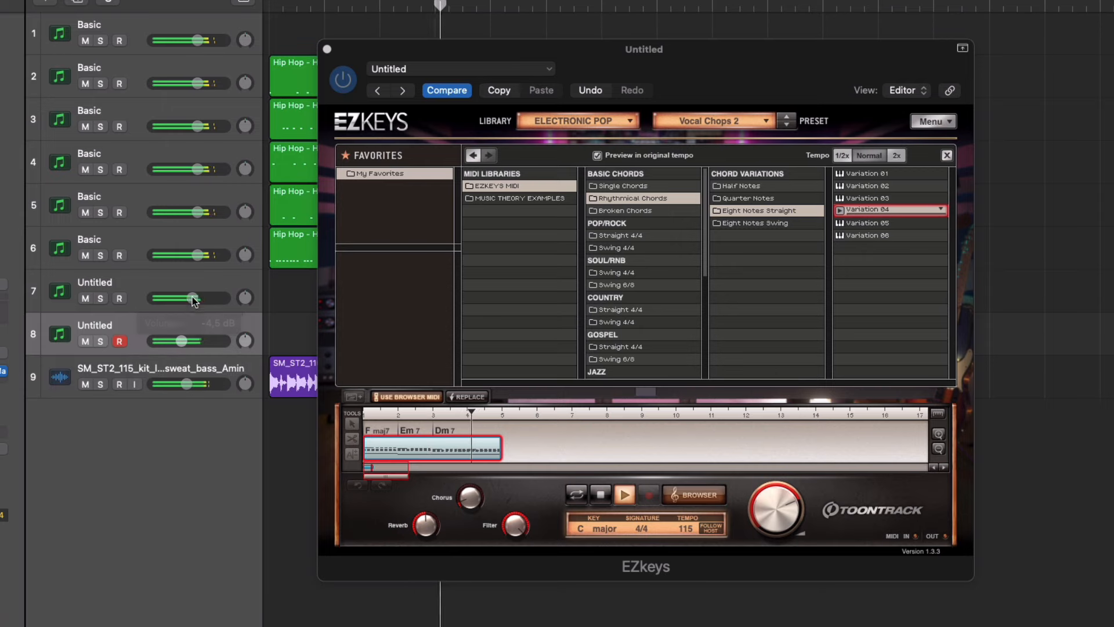